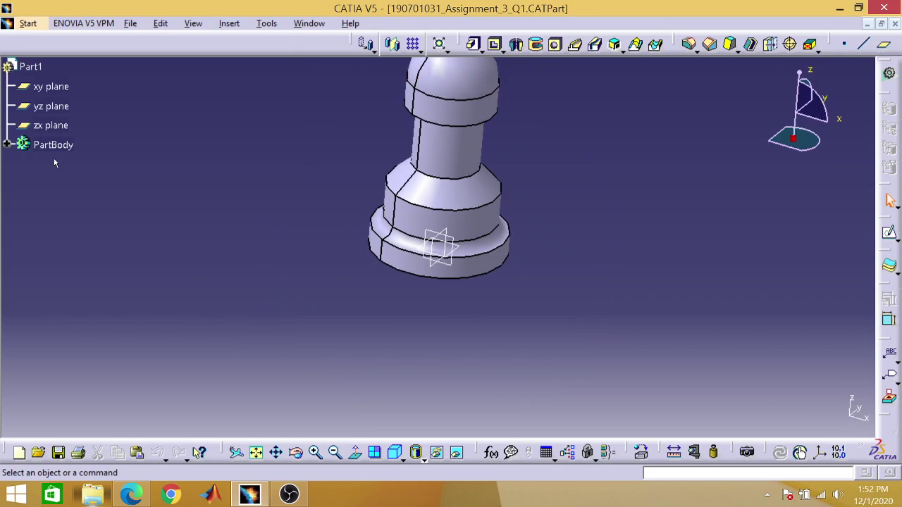
Close the open chess-piece part and create a new Part Design part with hybrid design enabled
left_click(895, 24)
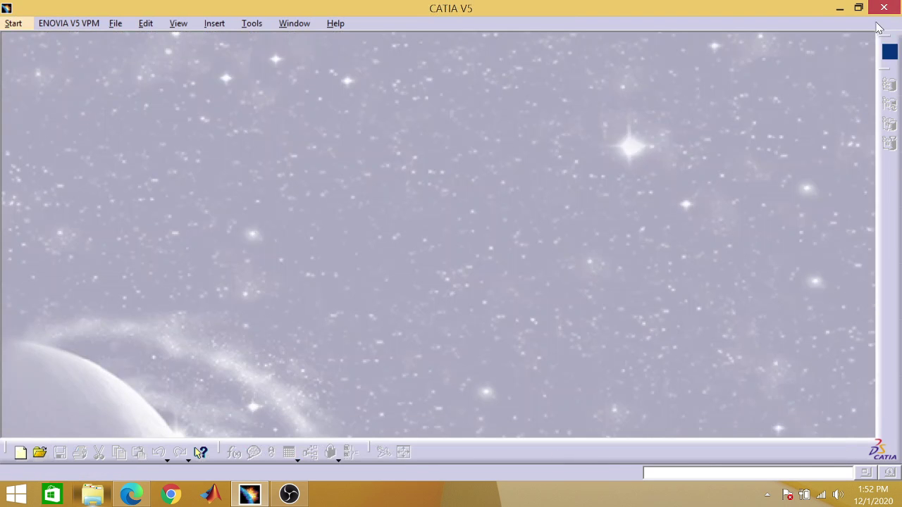
left_click(14, 23)
mouse_move(43, 57)
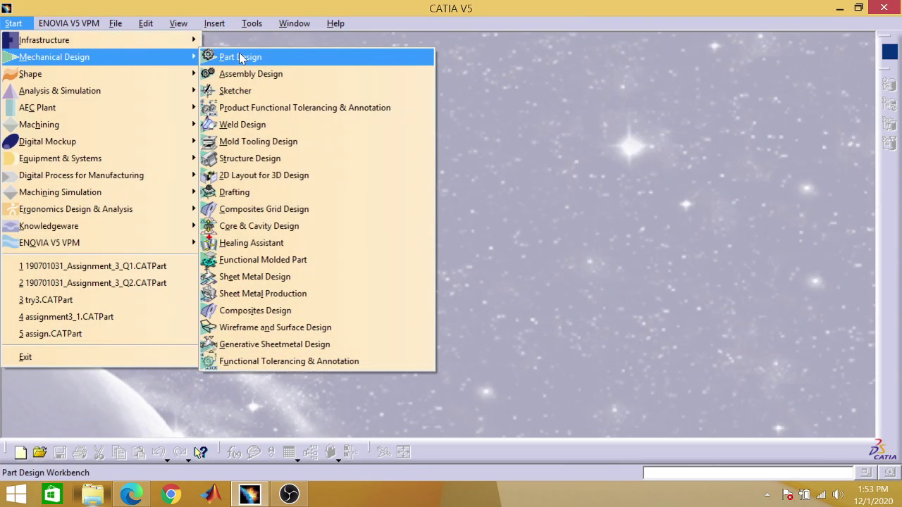
left_click(240, 58)
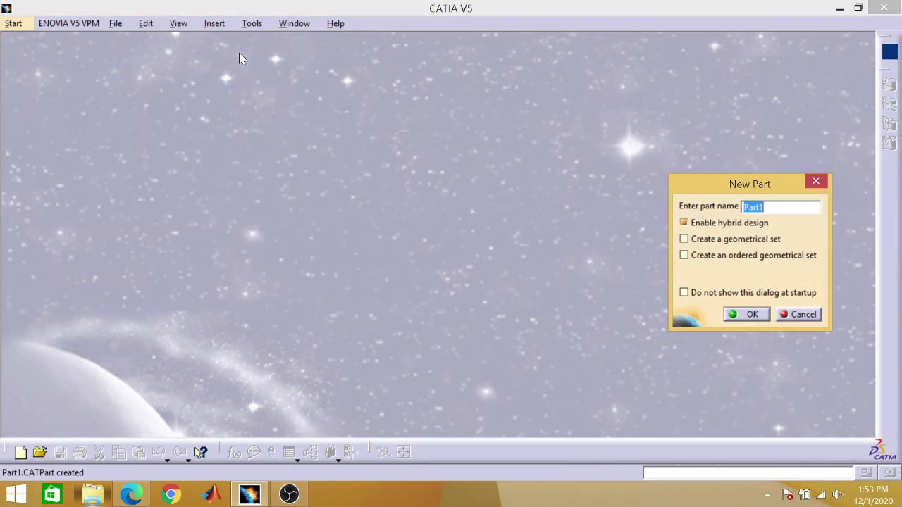
left_click(749, 313)
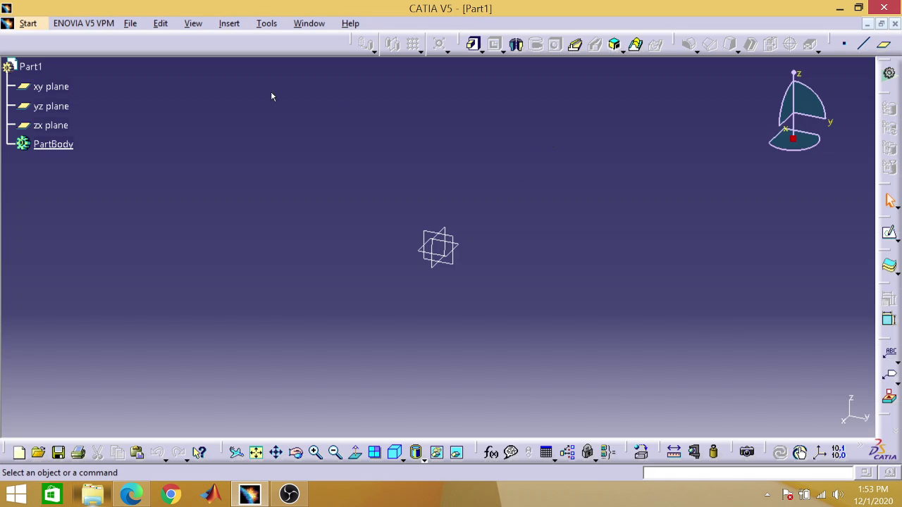
Start a sketch on the yz plane and draw a rectangle of about 80 × 10 mm from the origin
left_click(73, 114)
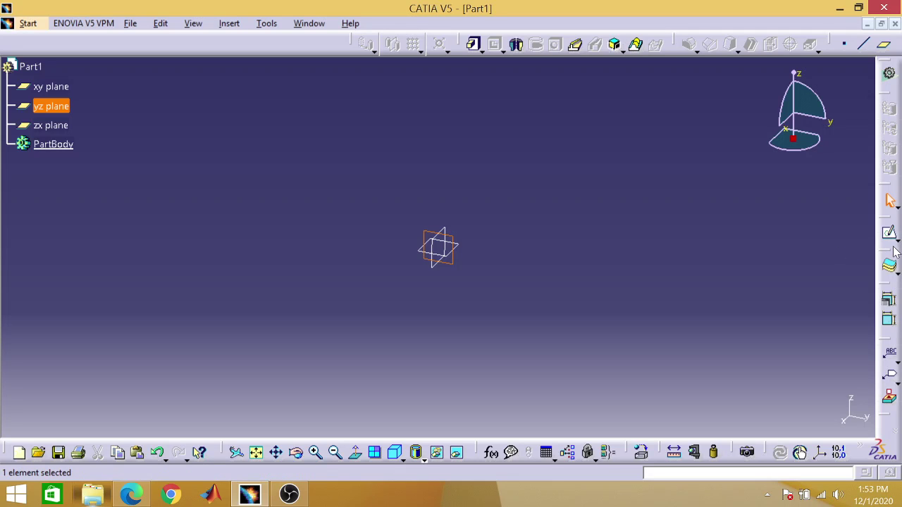
left_click(889, 235)
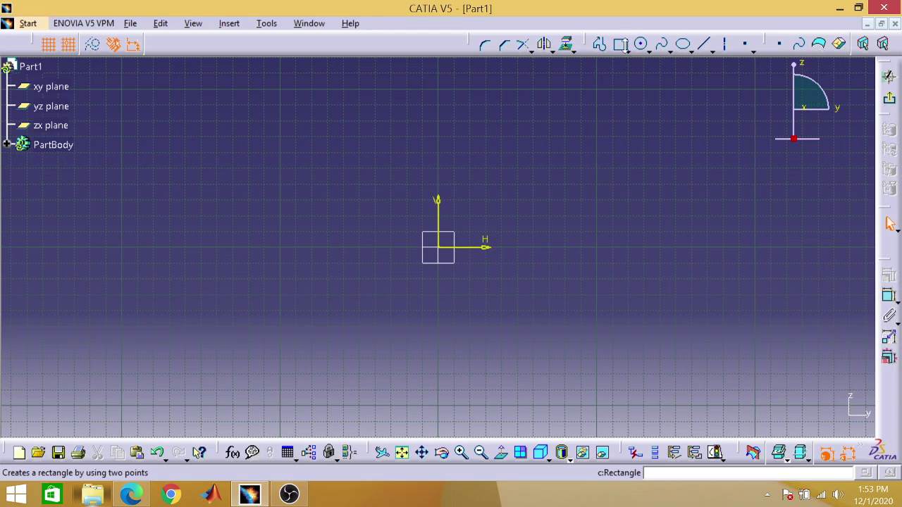
left_click(620, 43)
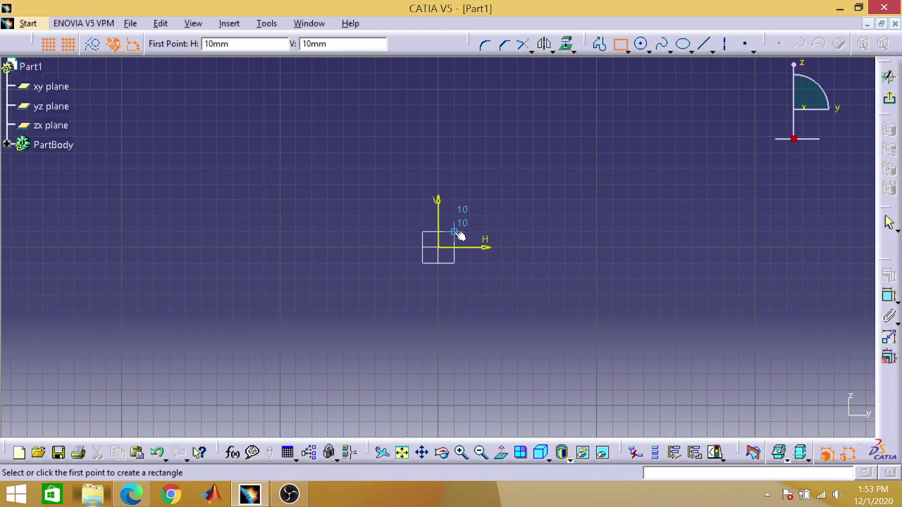
left_click(438, 246)
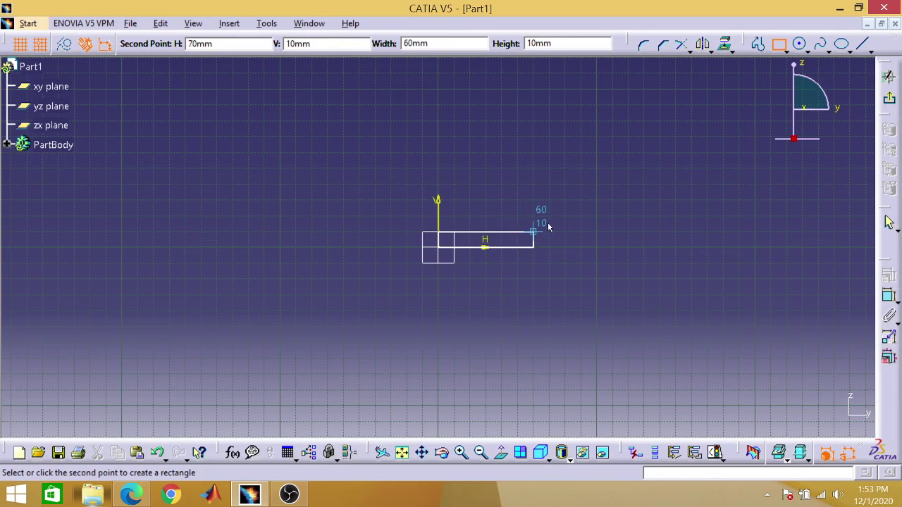
left_click(567, 233)
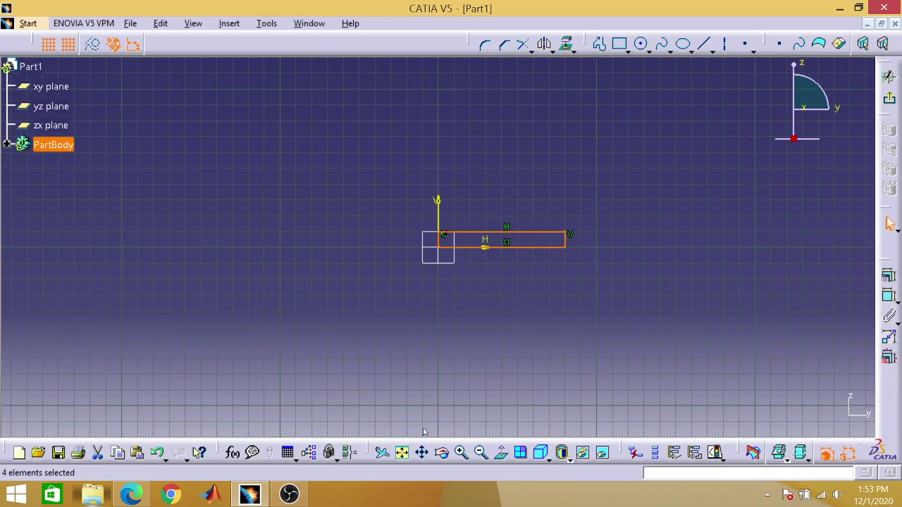
Dimension the rectangle's horizontal edge and set its width to 12 mm
left_click(461, 451)
left_click(461, 451)
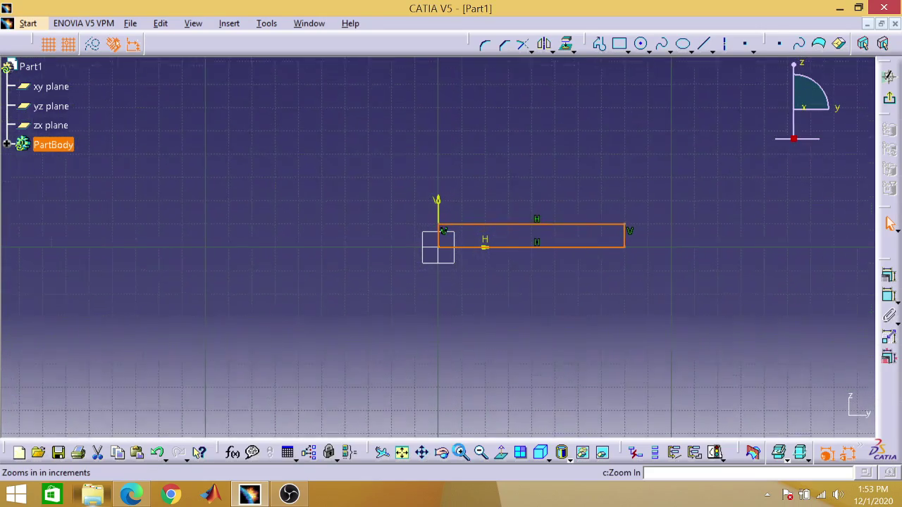
left_click(461, 451)
left_click(461, 452)
left_click(461, 452)
left_click(461, 452)
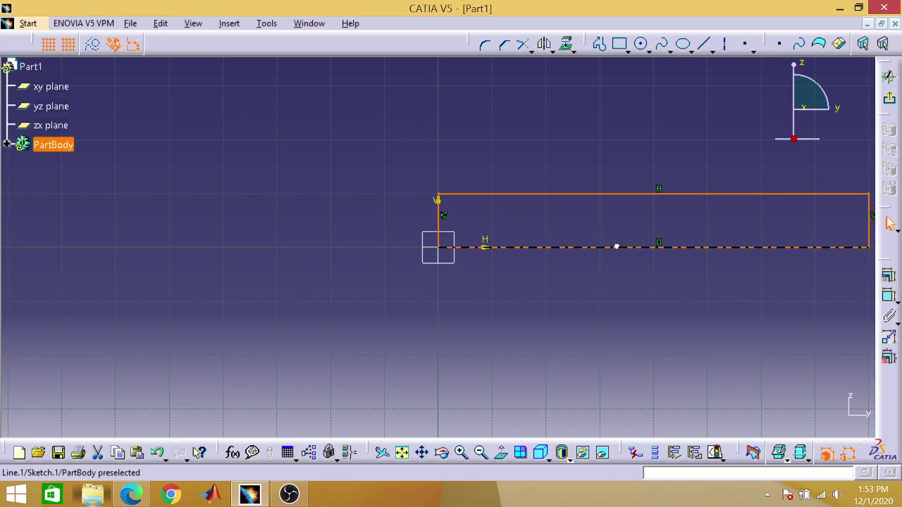
left_click(662, 195)
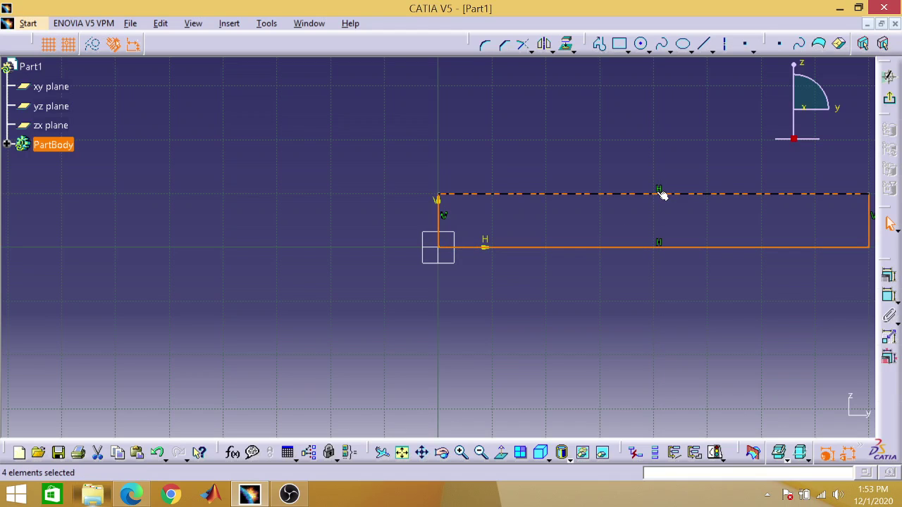
left_click(751, 278)
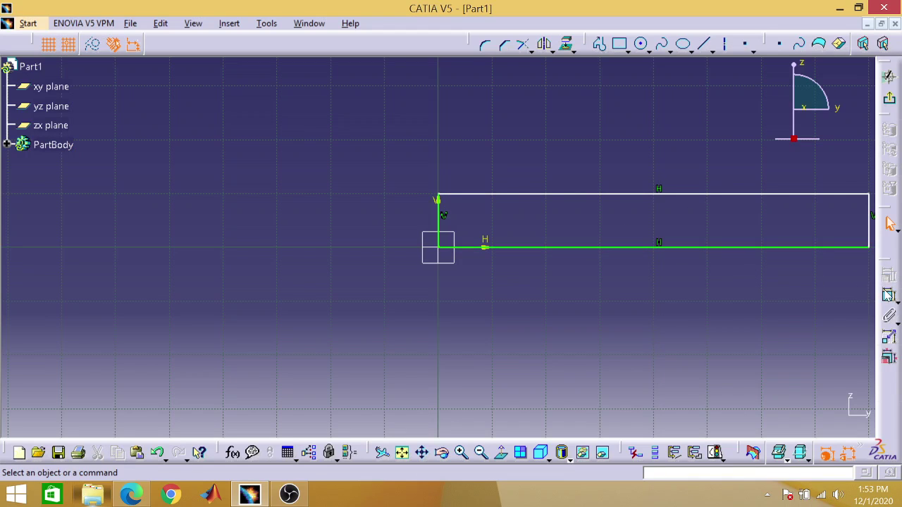
left_click(889, 296)
left_click(725, 194)
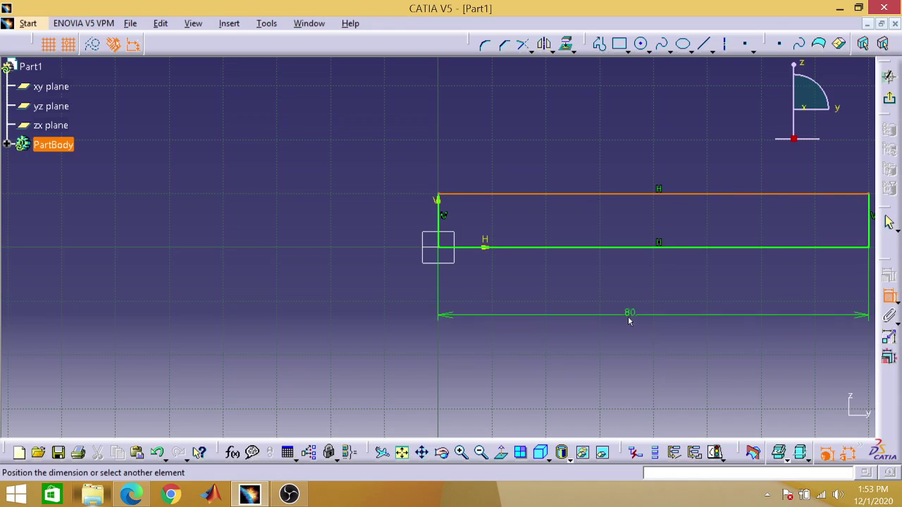
left_click(628, 317)
double_click(627, 316)
type("1")
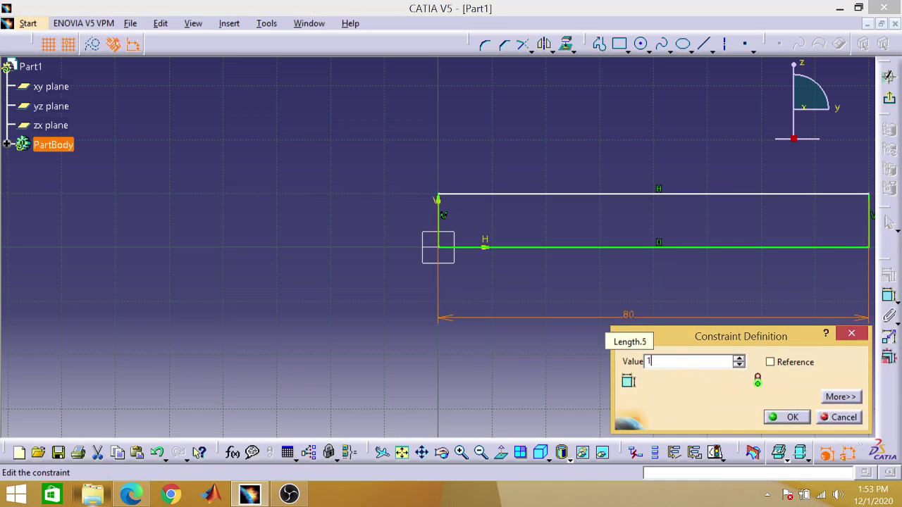
type("2mm")
key("Return")
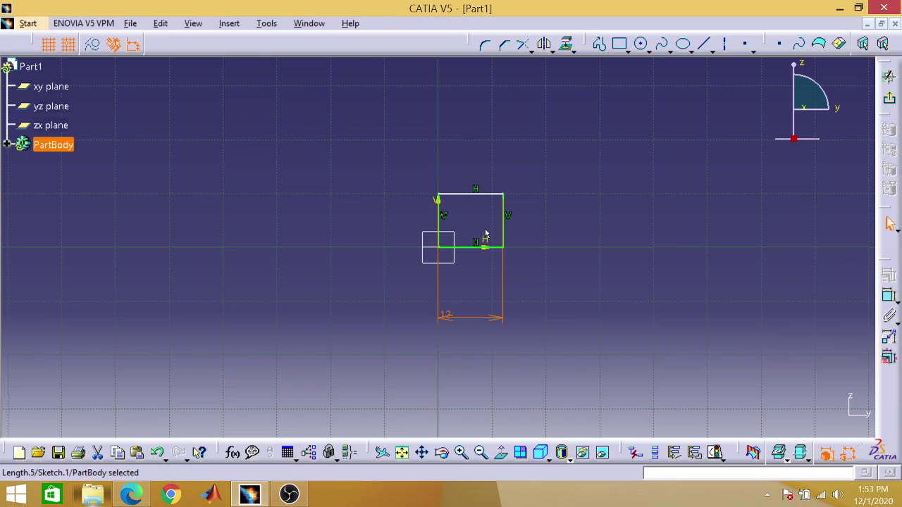
Dimension the rectangle's outer vertical edge and set its height to 4 mm
left_click(502, 227)
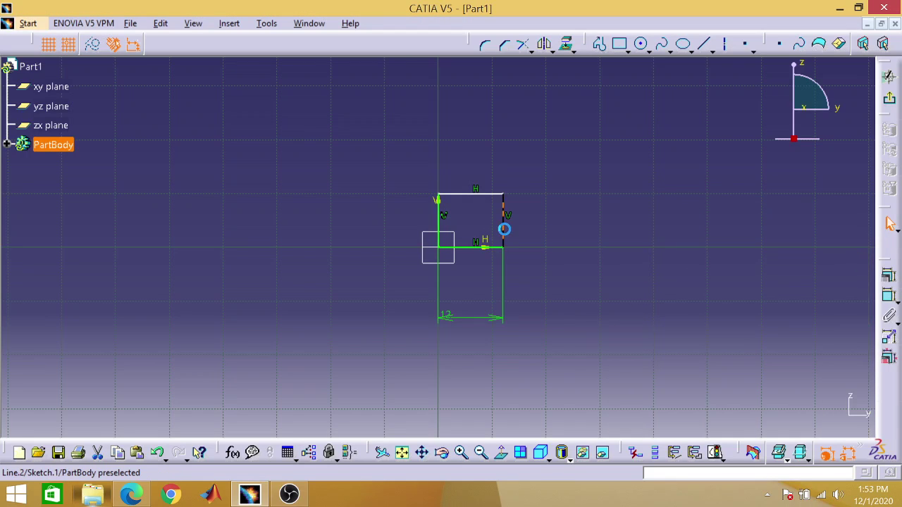
left_click(889, 297)
left_click(591, 222)
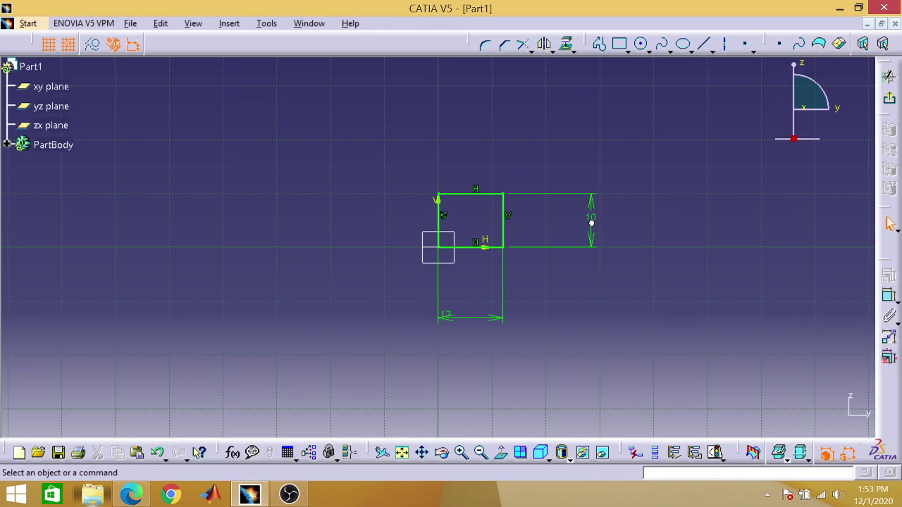
double_click(591, 223)
type("4mm")
key("Return")
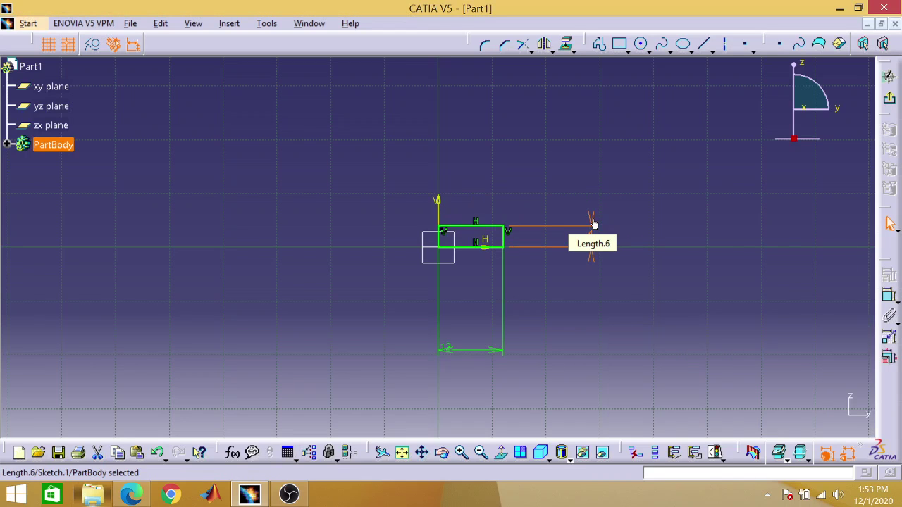
left_click(583, 285)
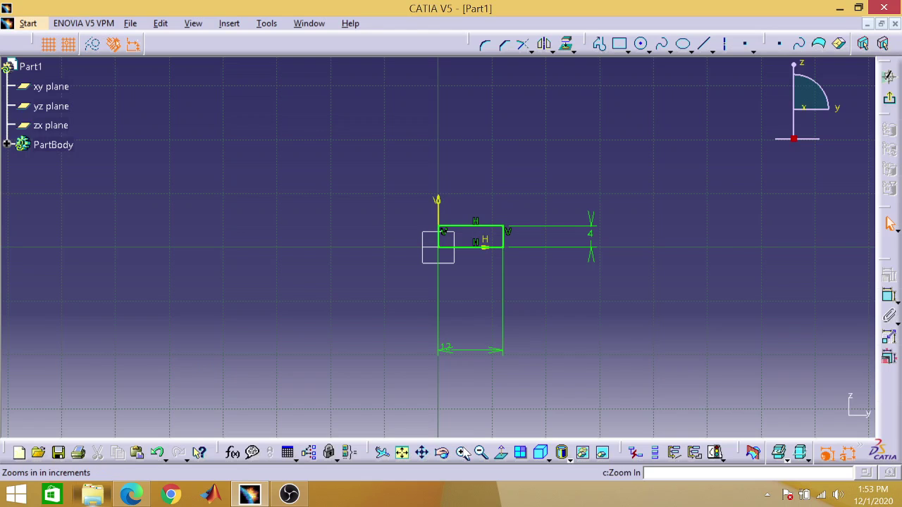
Consult the Ave-Assignment-3-1.pdf drawing in Edge, and in CATIA draw a rectangle of about 20 × 6 mm from the base rectangle's upper corner on the vertical axis
left_click(462, 452)
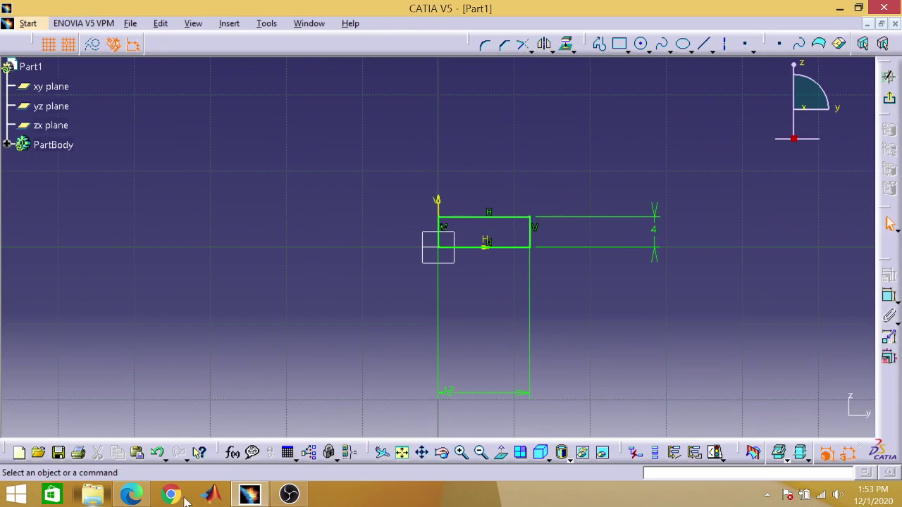
left_click(132, 495)
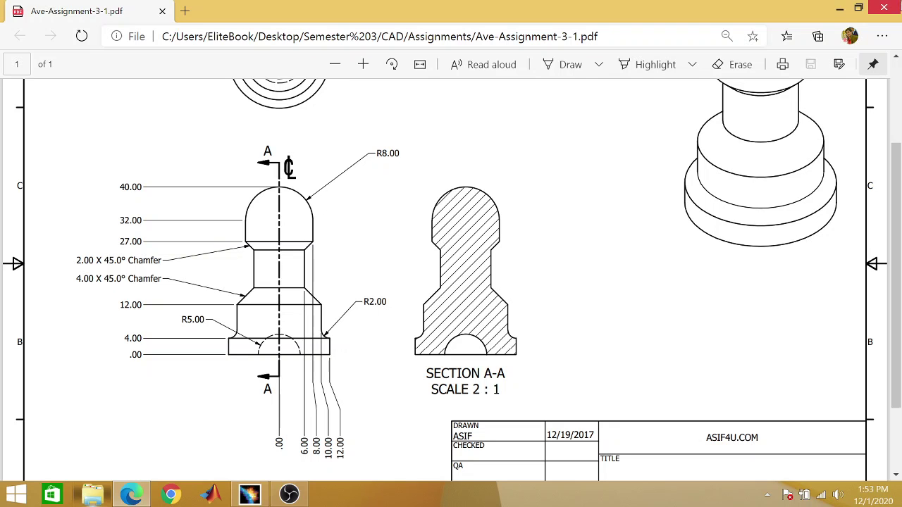
left_click(841, 11)
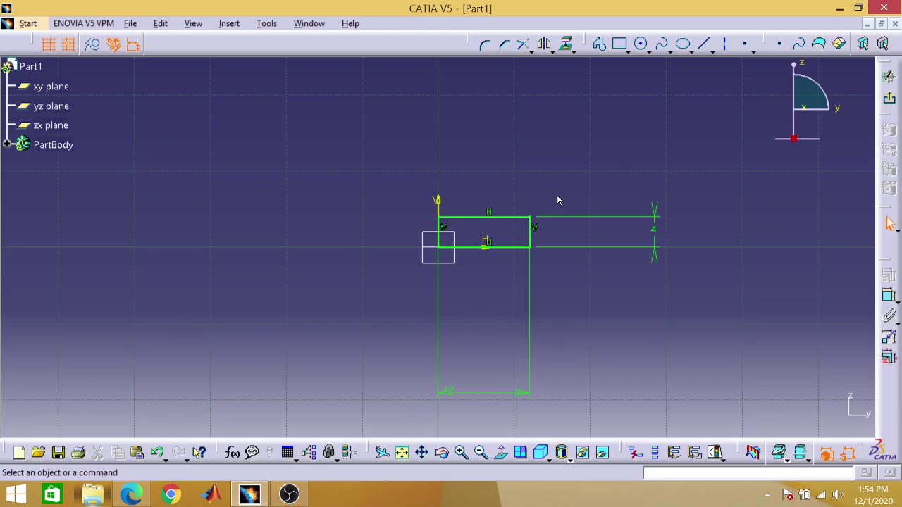
left_click(620, 44)
left_click(438, 217)
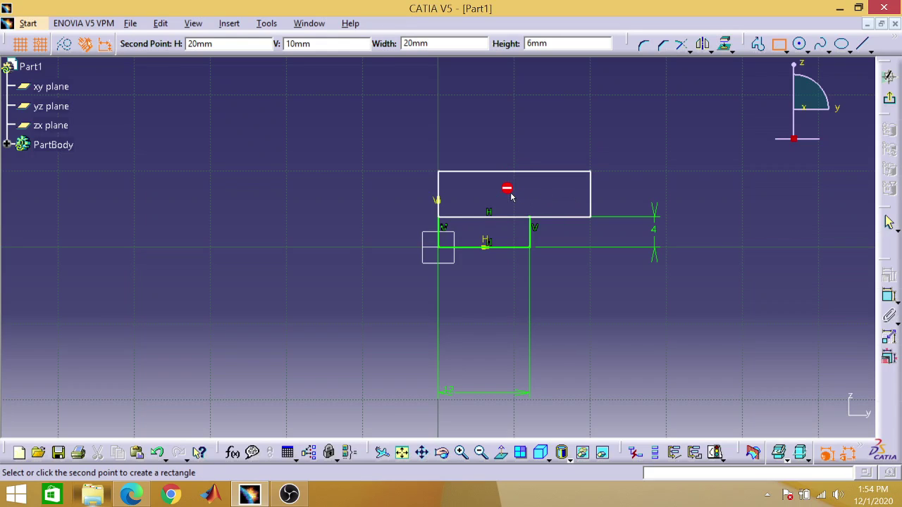
left_click(586, 185)
left_click(676, 194)
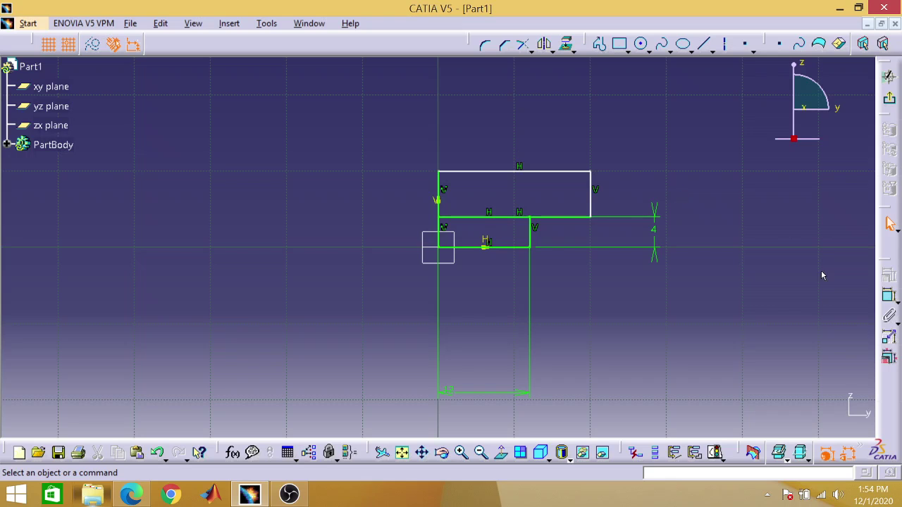
Dimension the upper rectangle's top edge and set its width to 10 mm
left_click(888, 295)
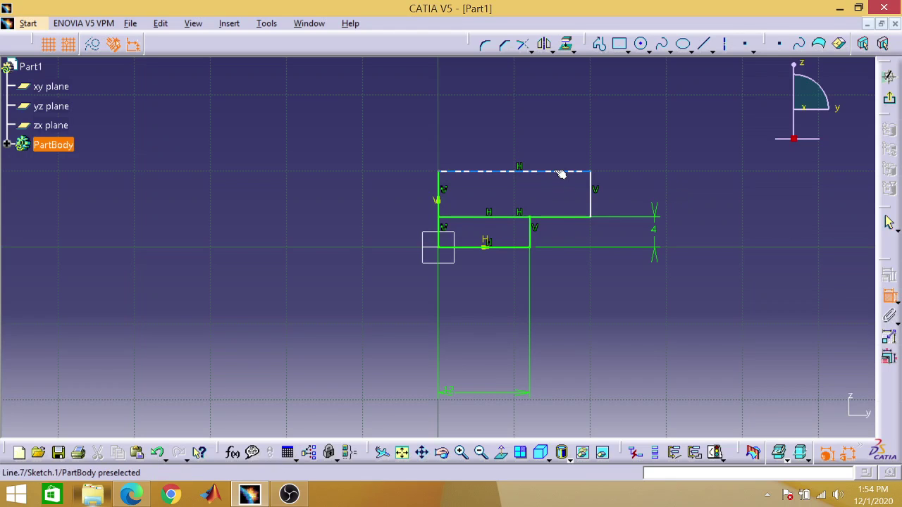
left_click(561, 173)
left_click(513, 143)
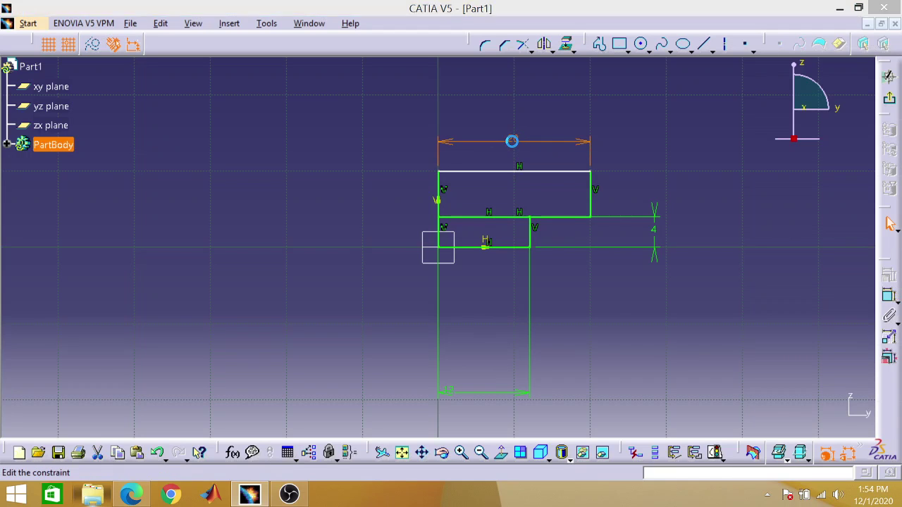
double_click(511, 141)
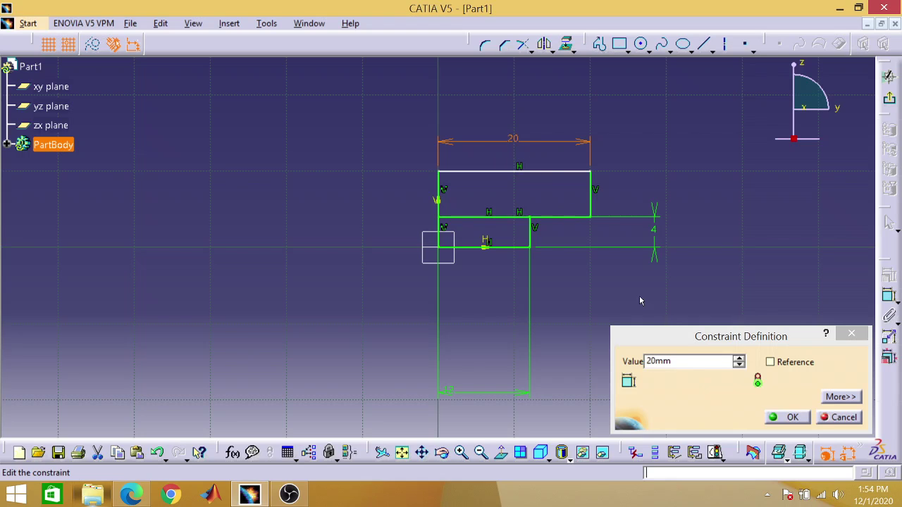
double_click(665, 360)
type("10")
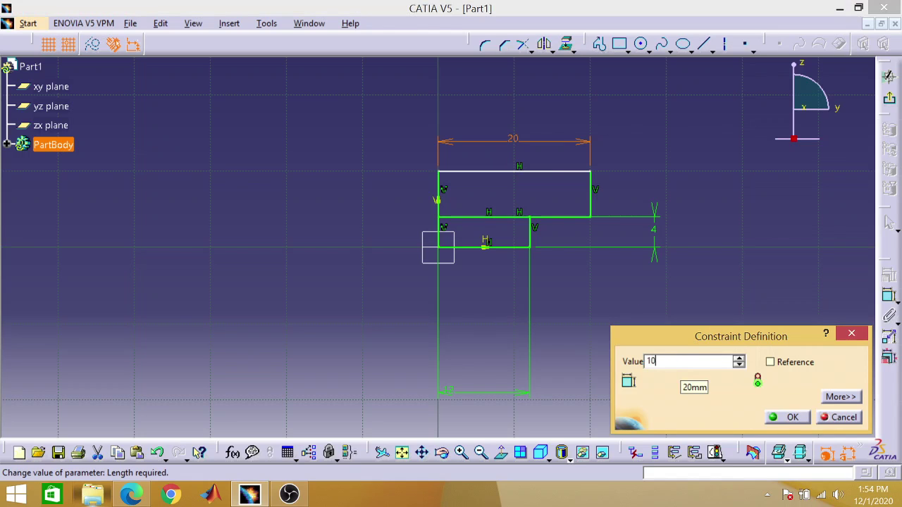
key("Return")
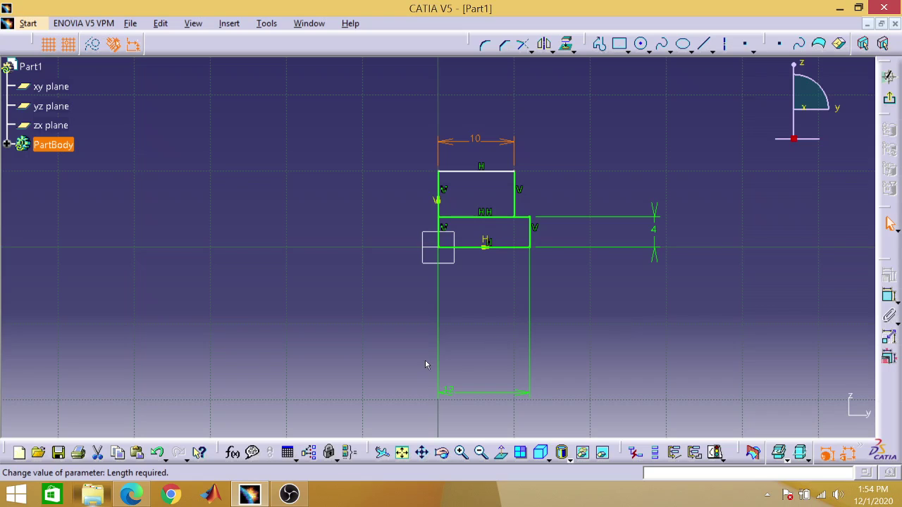
Dimension the upper rectangle's outer vertical edge and set its height to 8 mm
left_click(517, 191)
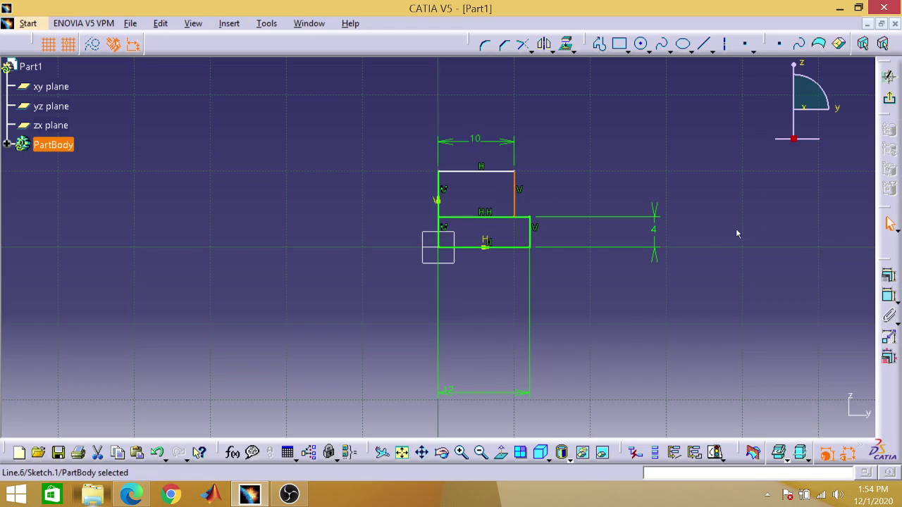
left_click(888, 295)
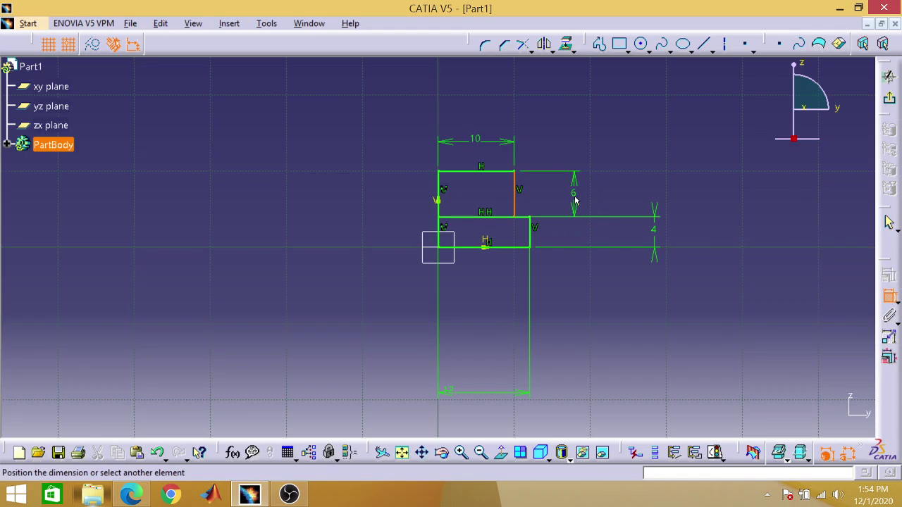
left_click(575, 201)
double_click(575, 200)
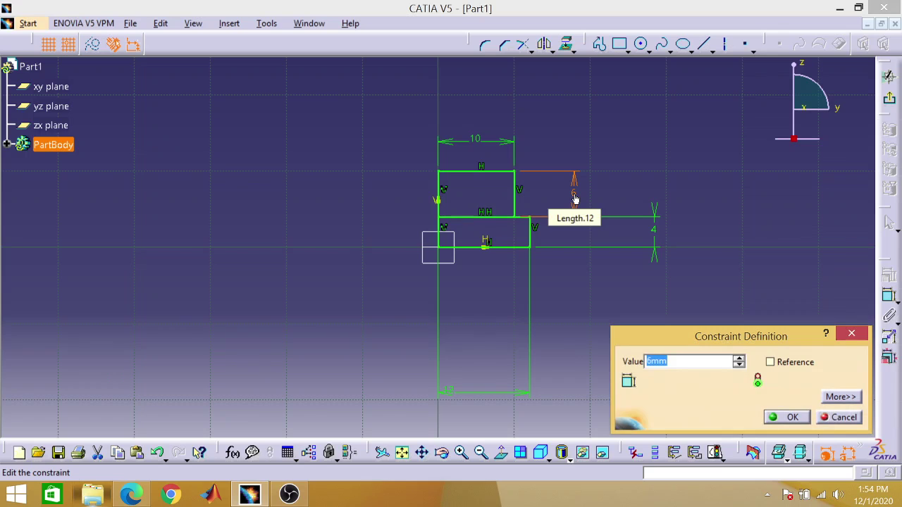
key("BackSpace")
type("8")
key("Return")
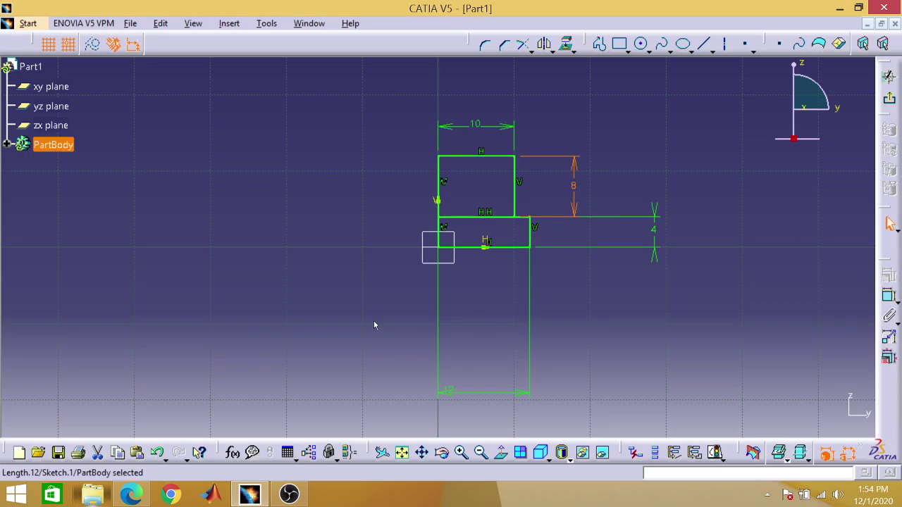
Consult the Ave-Assignment-3-1.pdf drawing in Edge, and in CATIA draw a rectangle of about 20 × 8 mm from the second rectangle's upper corner on the vertical axis
left_click(133, 495)
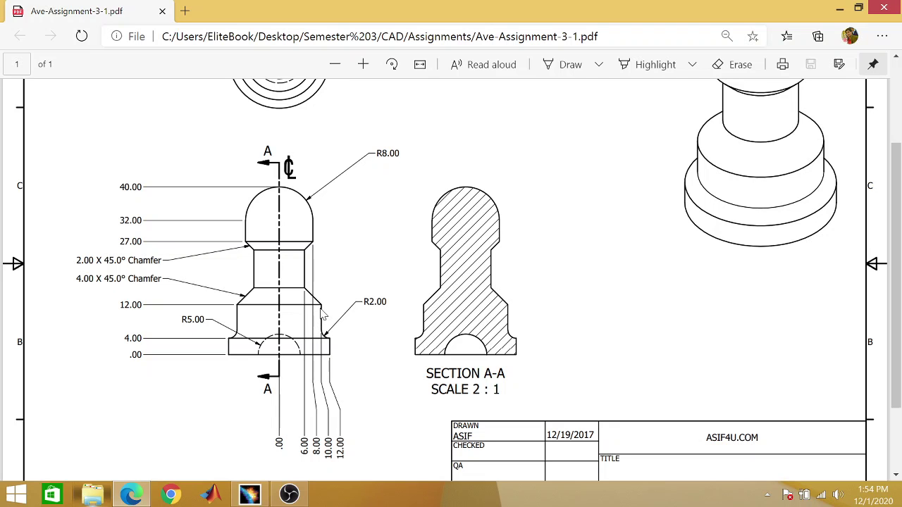
left_click(841, 7)
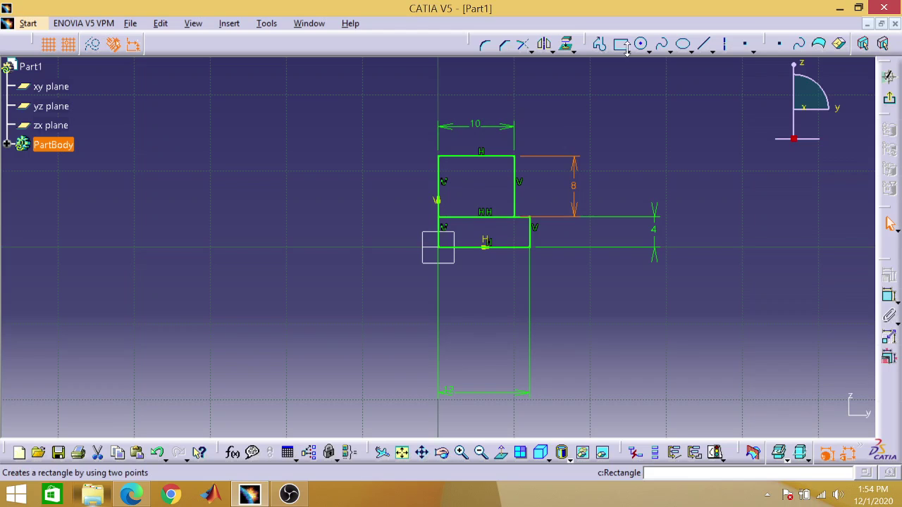
left_click(620, 47)
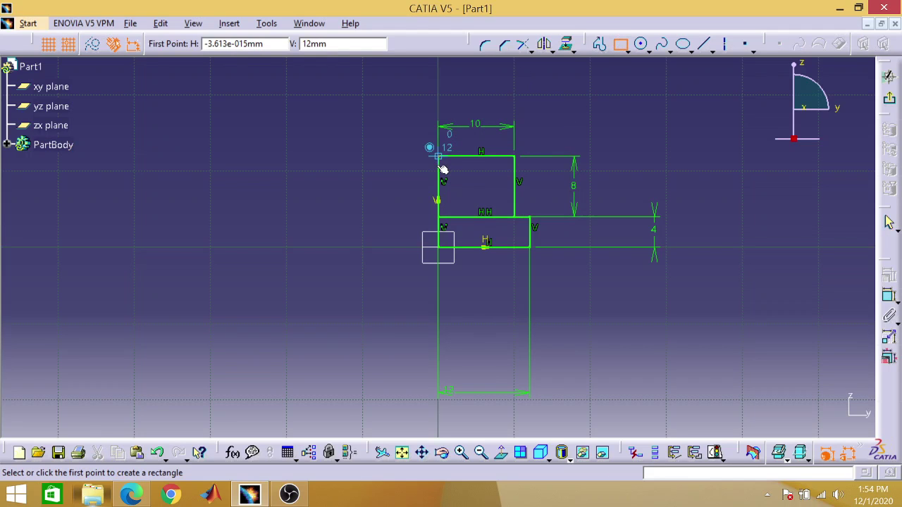
left_click(440, 159)
left_click(590, 95)
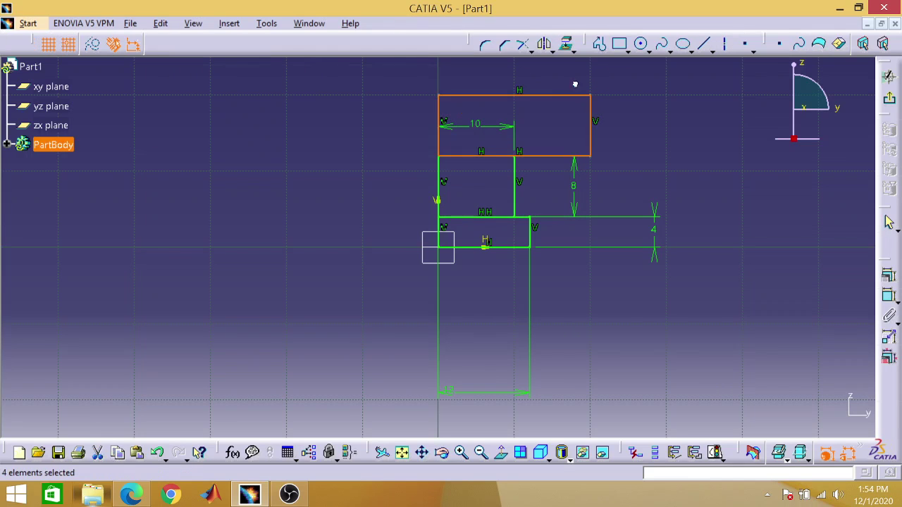
left_click(662, 152)
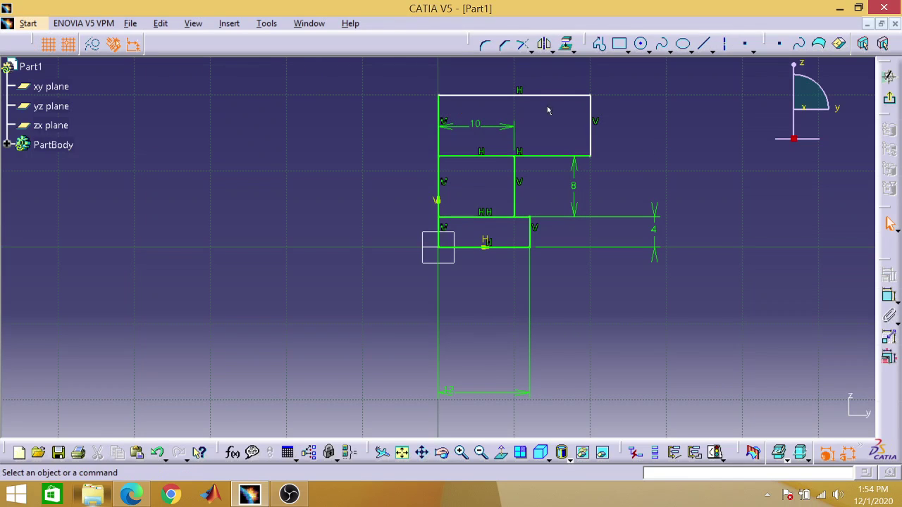
Dimension the third rectangle's outer vertical edge and set its height to 15 mm
left_click(595, 115)
left_click(889, 296)
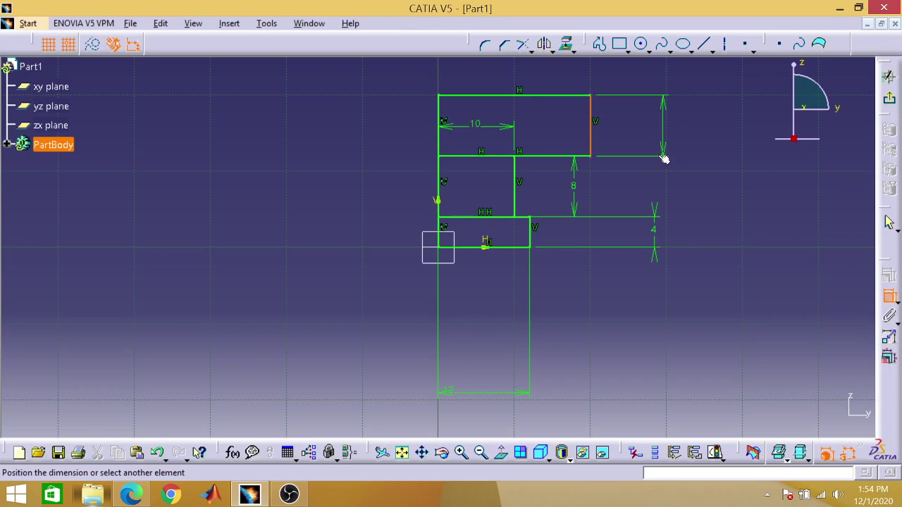
left_click(645, 136)
double_click(646, 137)
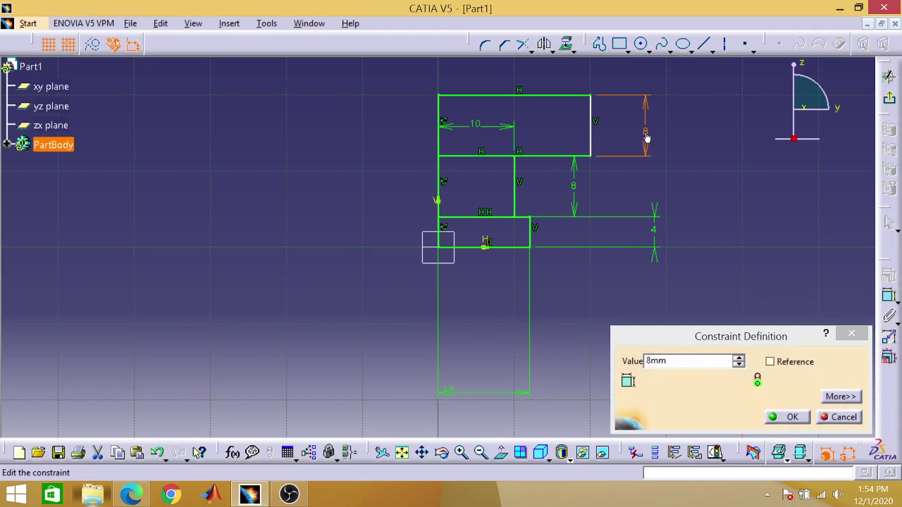
type("15")
key("Return")
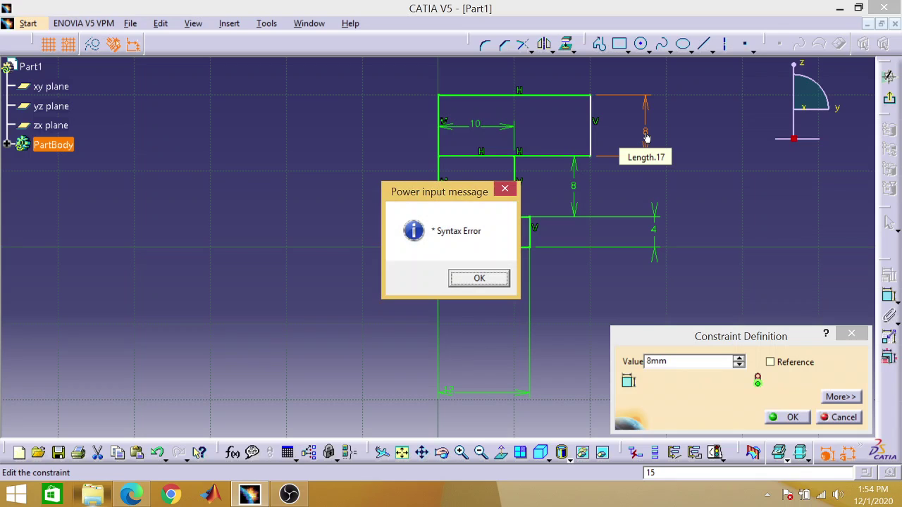
left_click(495, 280)
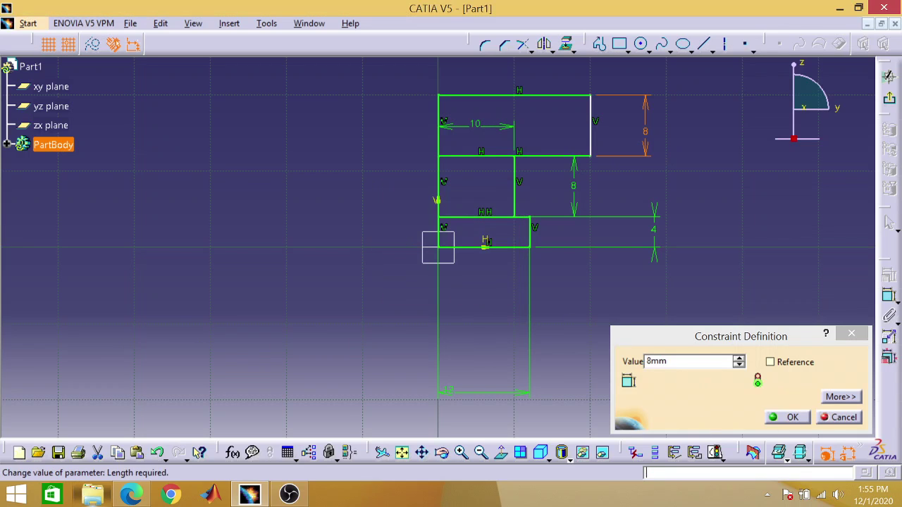
left_click(676, 361)
key("BackSpace")
type("15")
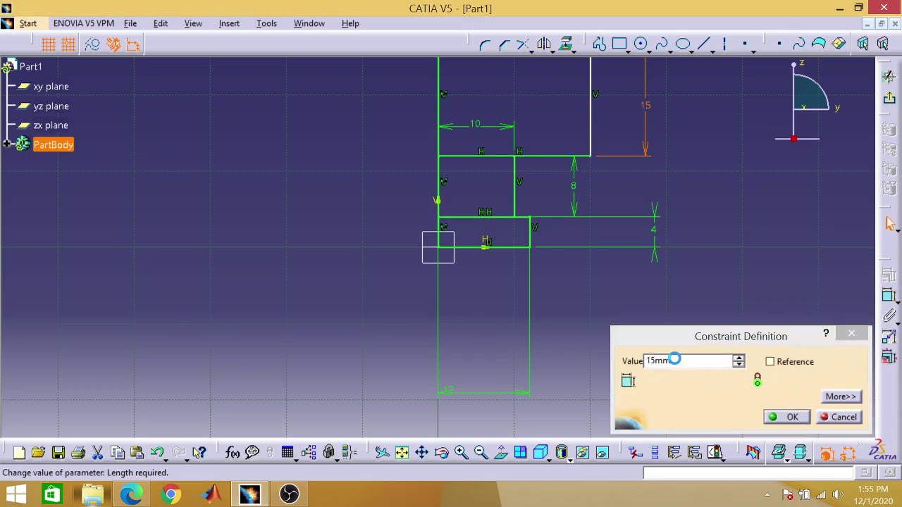
key("Return")
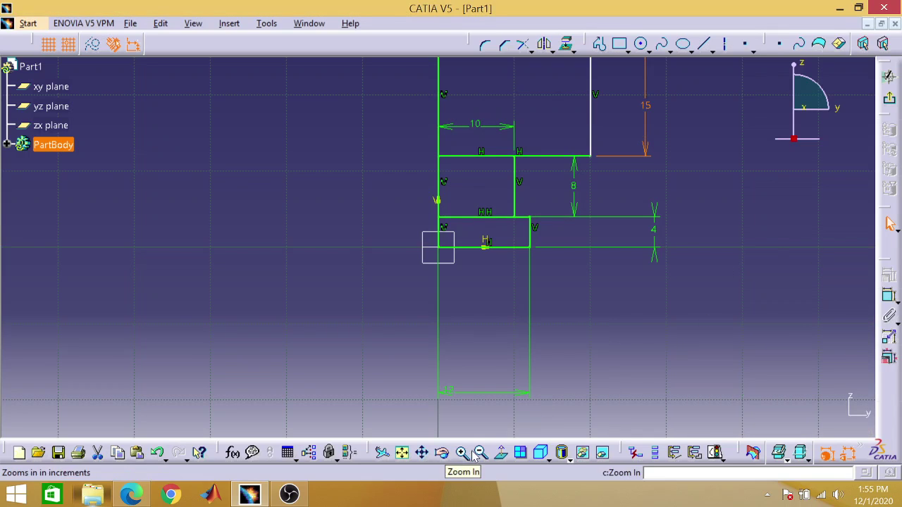
left_click(595, 373)
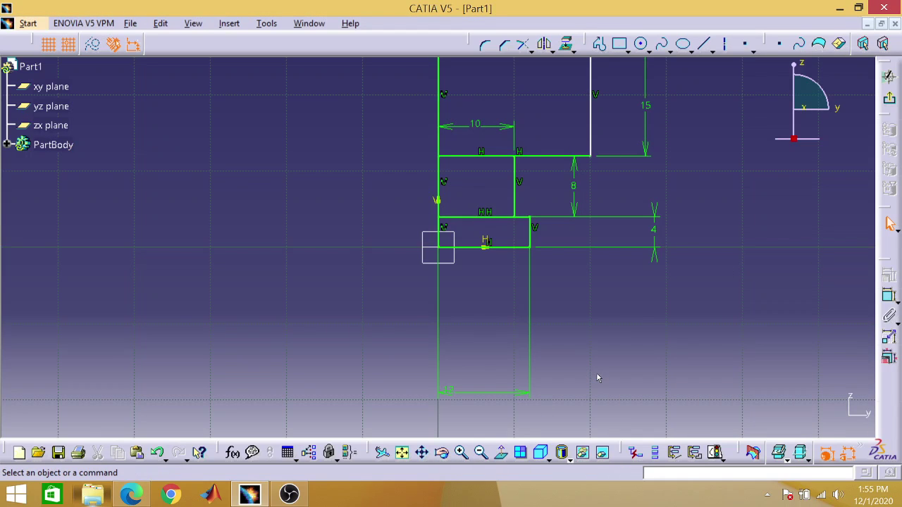
Dimension the third rectangle's top edge and set its width to 6 mm
key("Up")
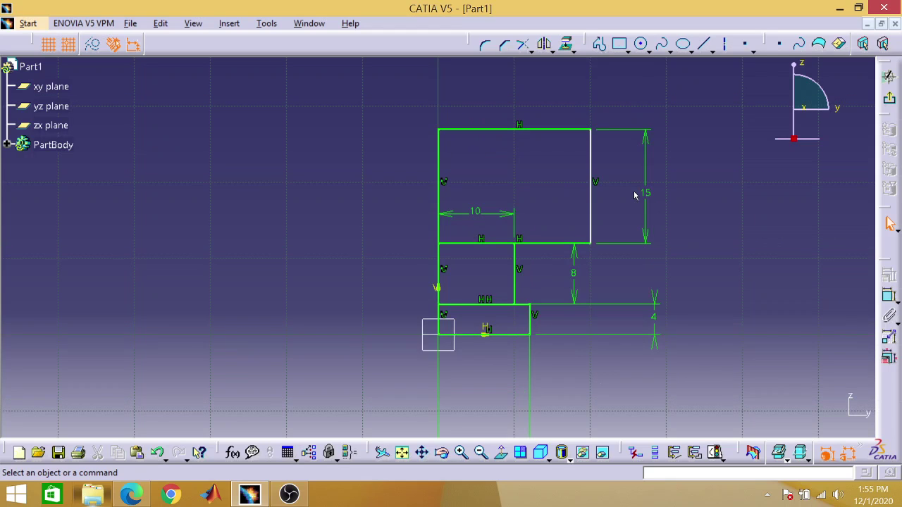
left_click(518, 133)
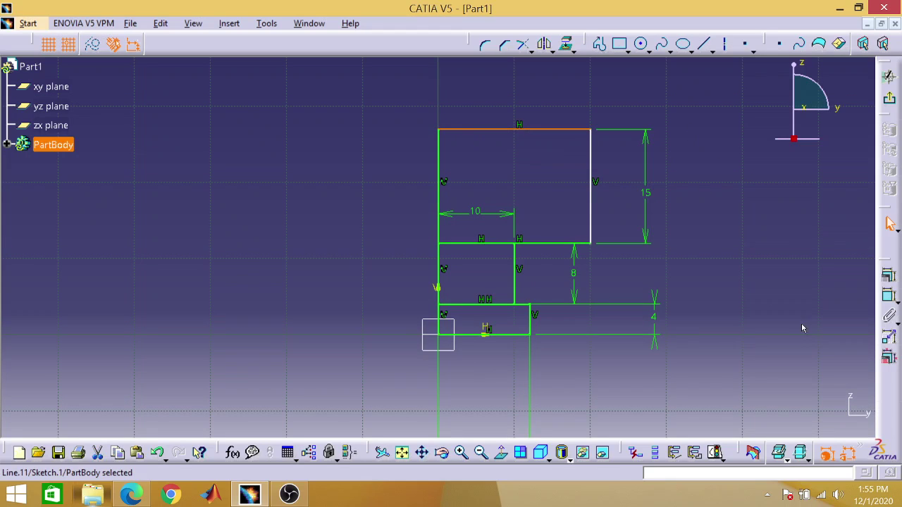
left_click(891, 298)
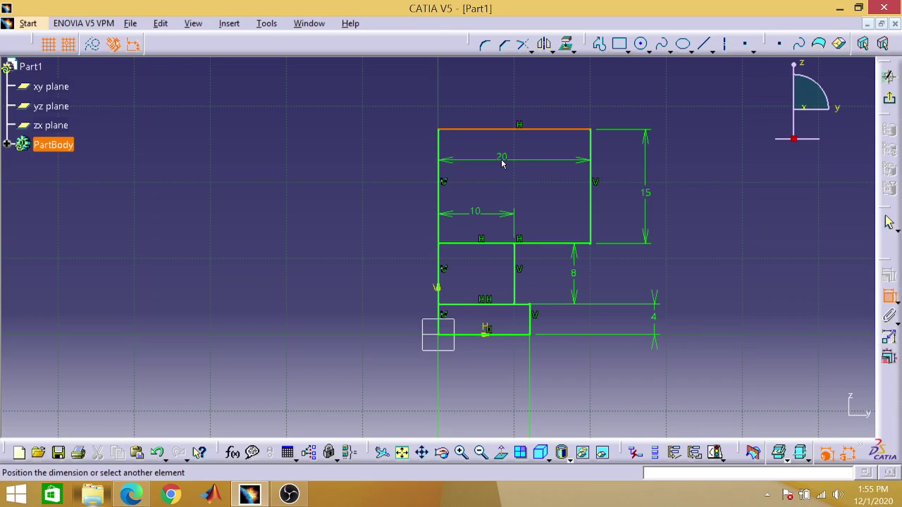
left_click(501, 163)
double_click(502, 161)
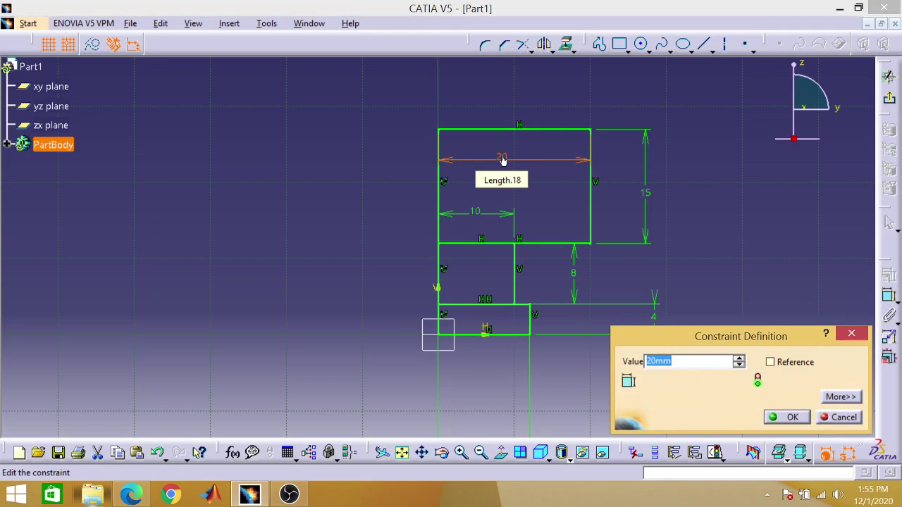
type("6")
key("Return")
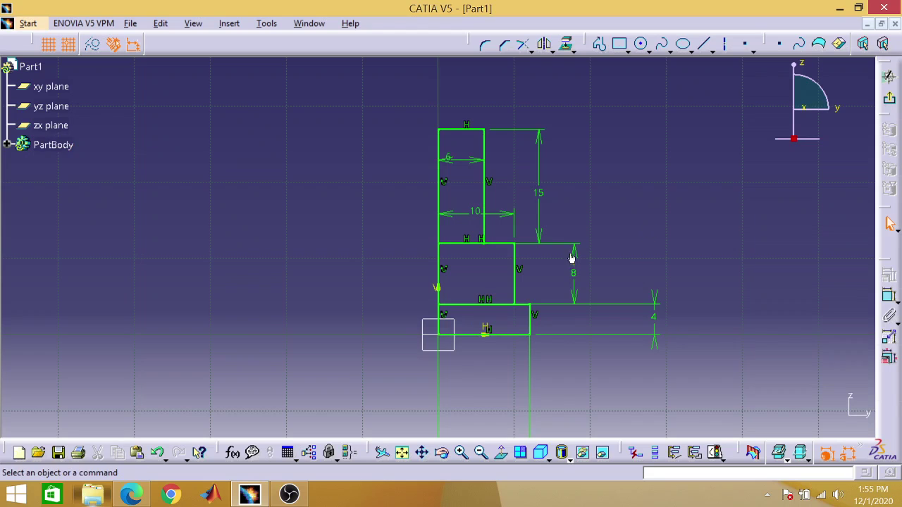
Check the PDF drawing in Edge, and in CATIA draw a rectangle of about 10 × 3 mm from the third rectangle's upper corner on the vertical axis
left_click(134, 495)
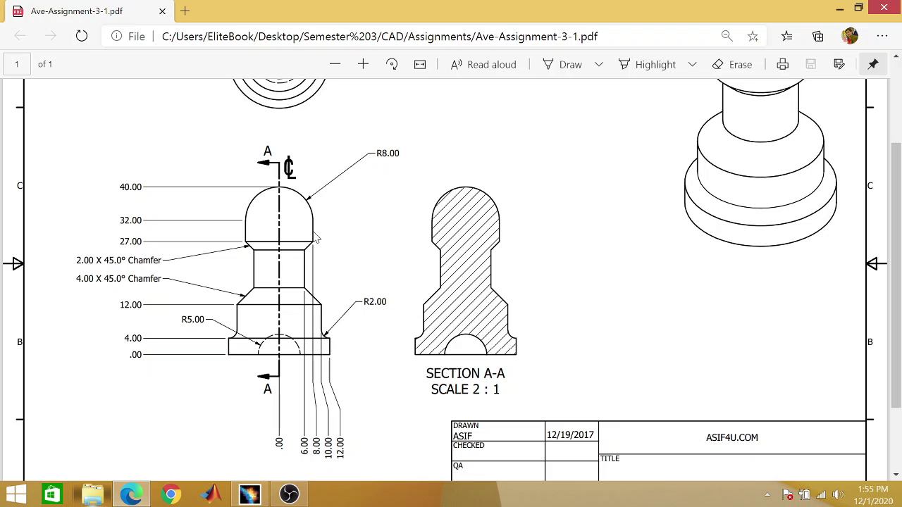
left_click(839, 8)
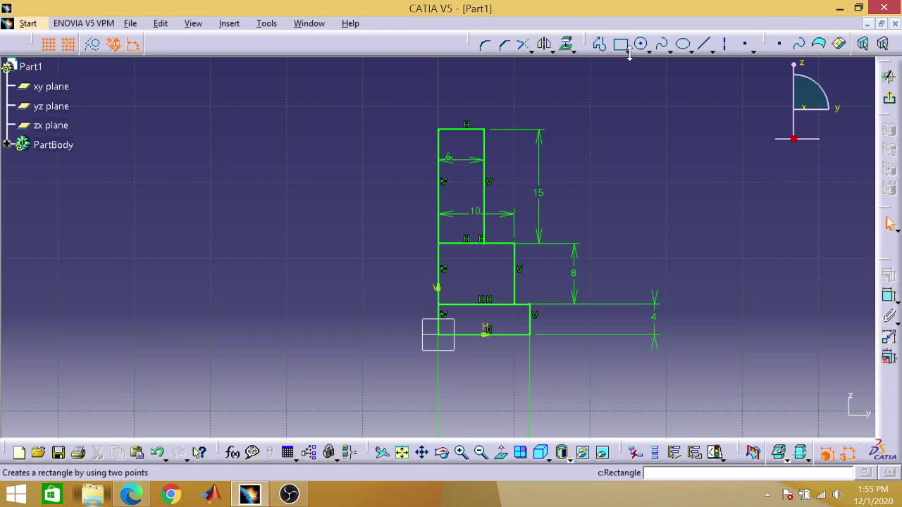
left_click(621, 47)
left_click(439, 129)
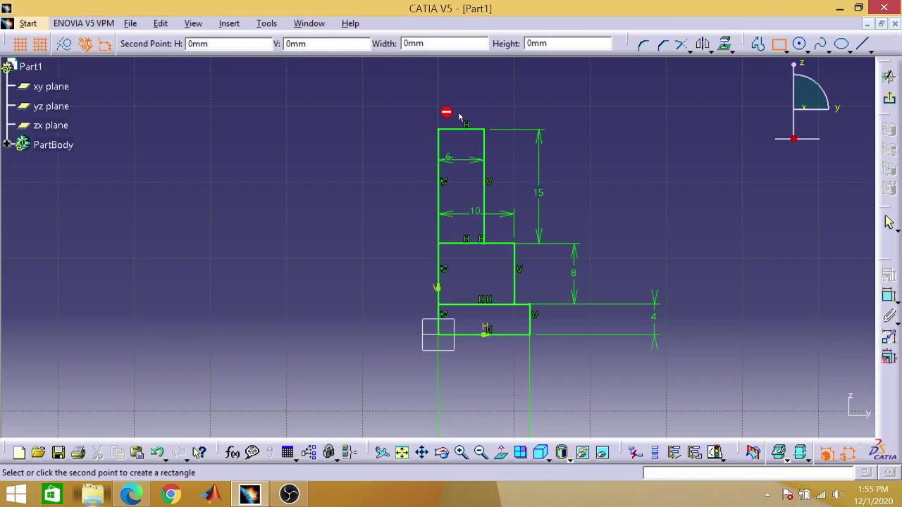
left_click(539, 93)
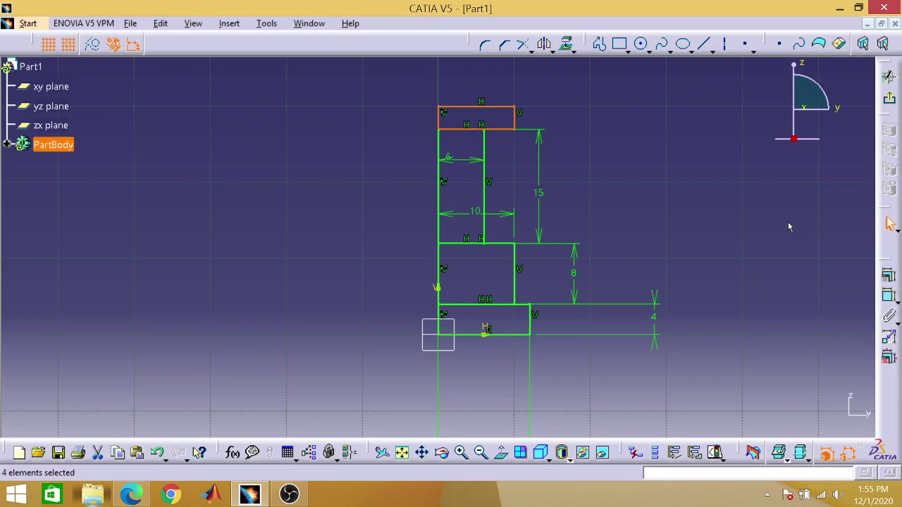
left_click(813, 239)
Dimension the topmost rectangle's outer vertical edge and set its height to 5 mm
left_click(889, 296)
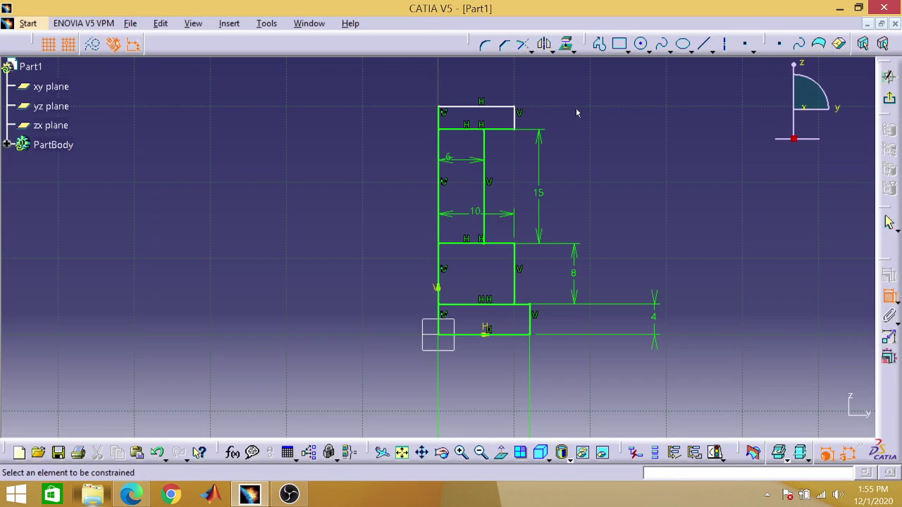
left_click(515, 121)
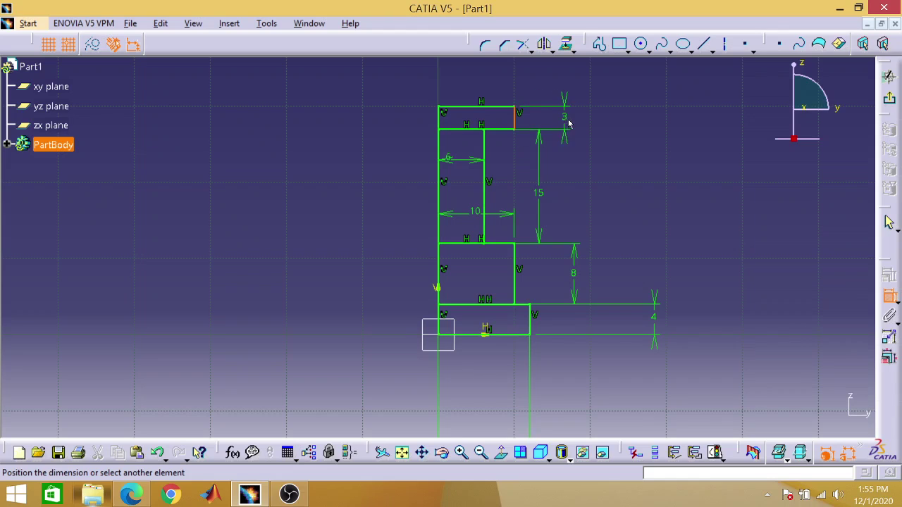
left_click(570, 124)
double_click(571, 121)
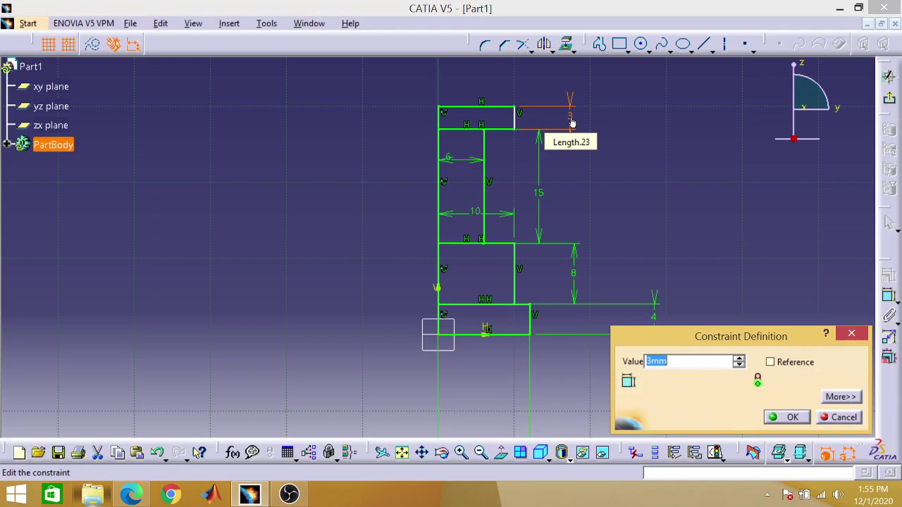
key("BackSpace")
type("5")
key("Return")
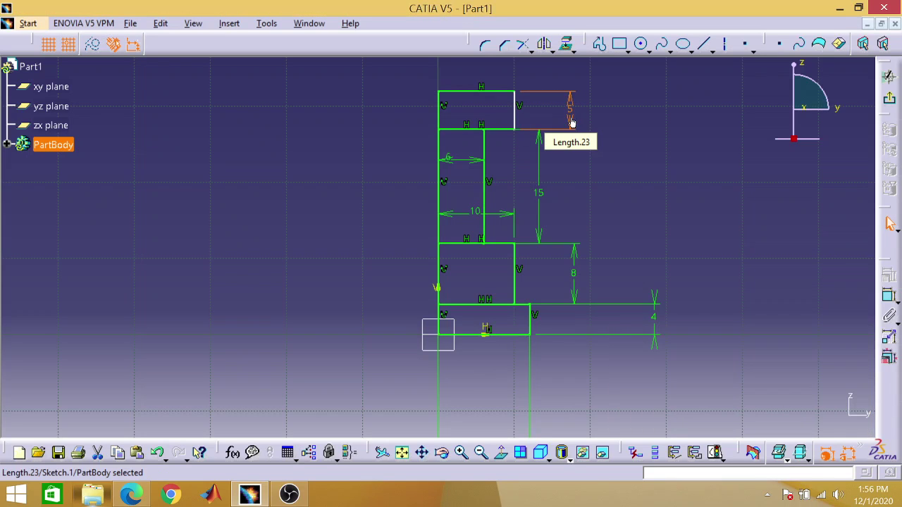
Dimension the topmost rectangle's top edge and set its width to 8 mm
left_click(887, 297)
left_click(483, 93)
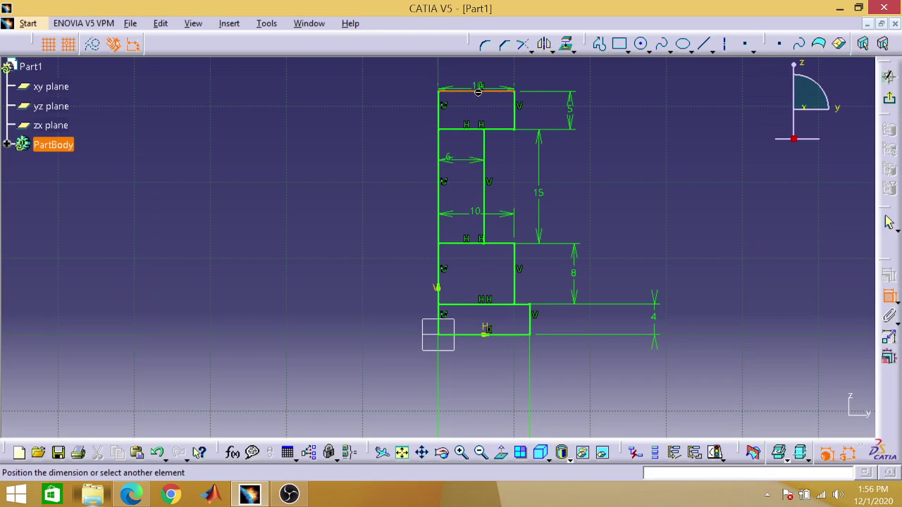
left_click(478, 116)
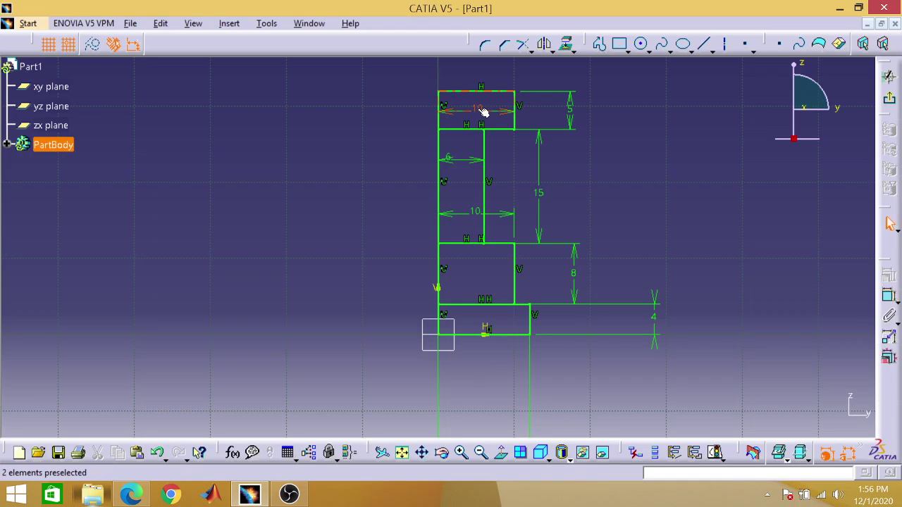
double_click(478, 111)
key("BackSpace")
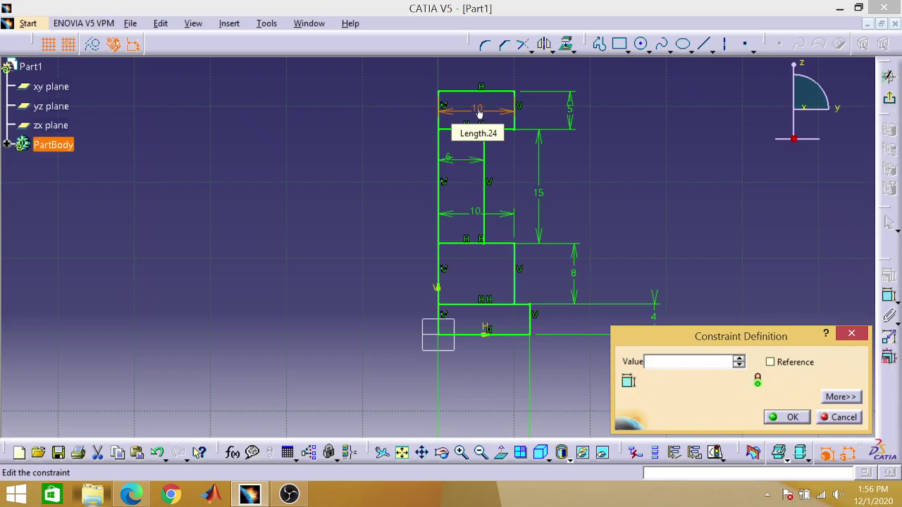
type("8mm")
key("Return")
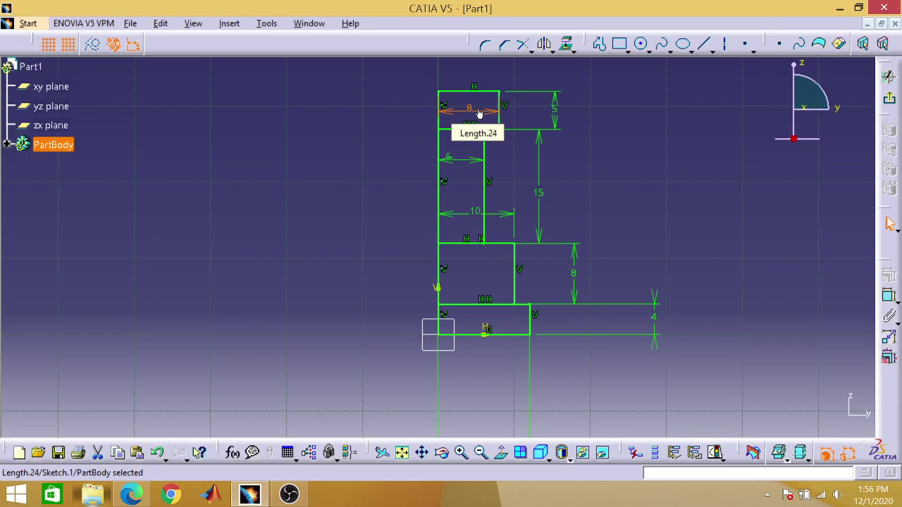
left_click(651, 156)
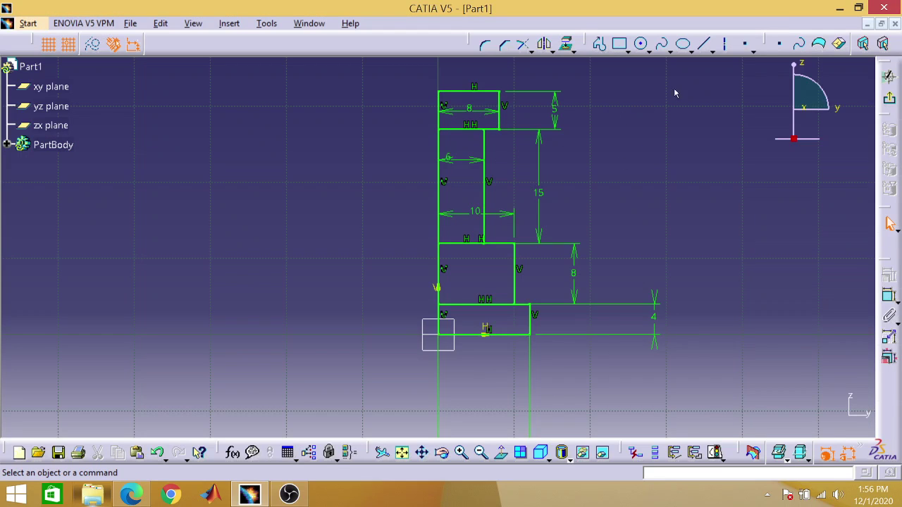
Review the part's front and section views in the Ave-Assignment-3-1.pdf drawing in Edge, and return to the sketch in CATIA
left_click(248, 497)
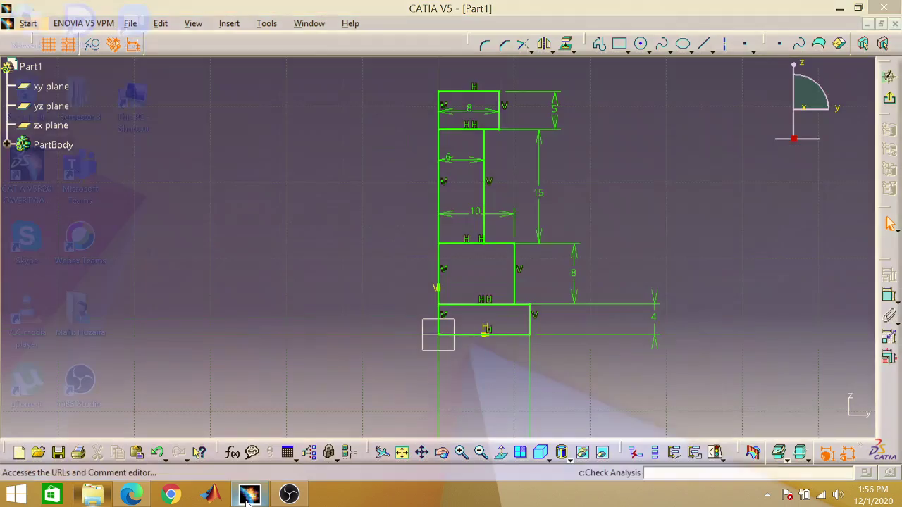
left_click(248, 497)
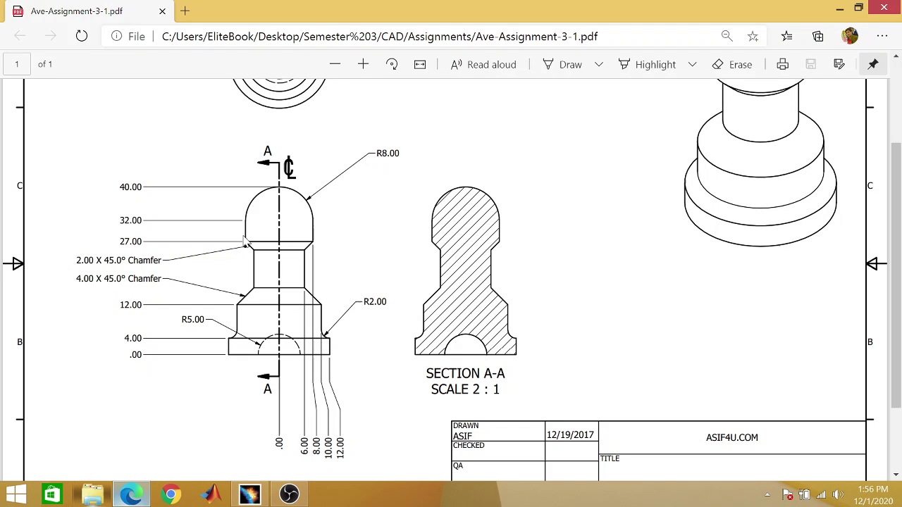
left_click(129, 495)
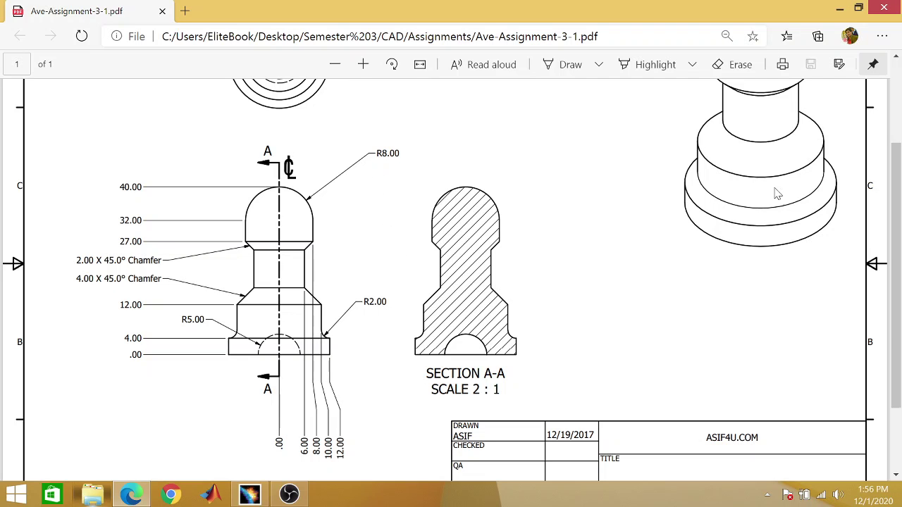
left_click(838, 8)
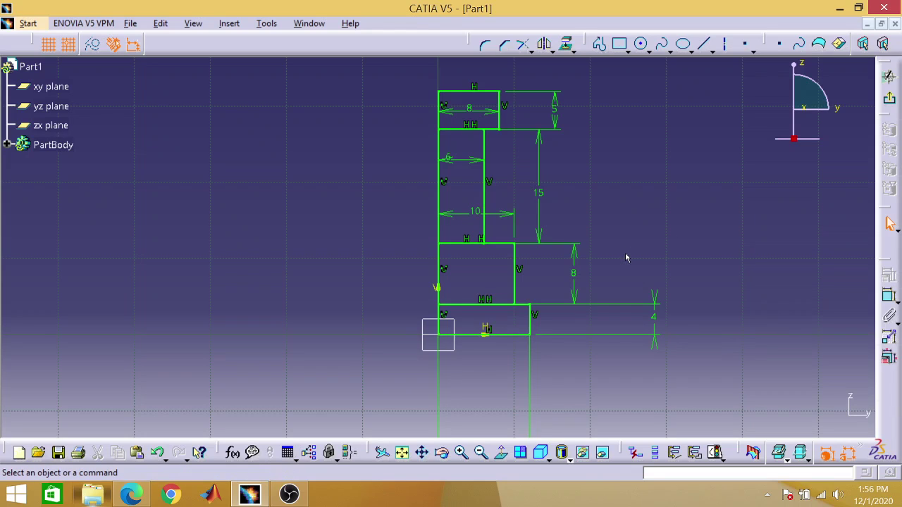
key("Up")
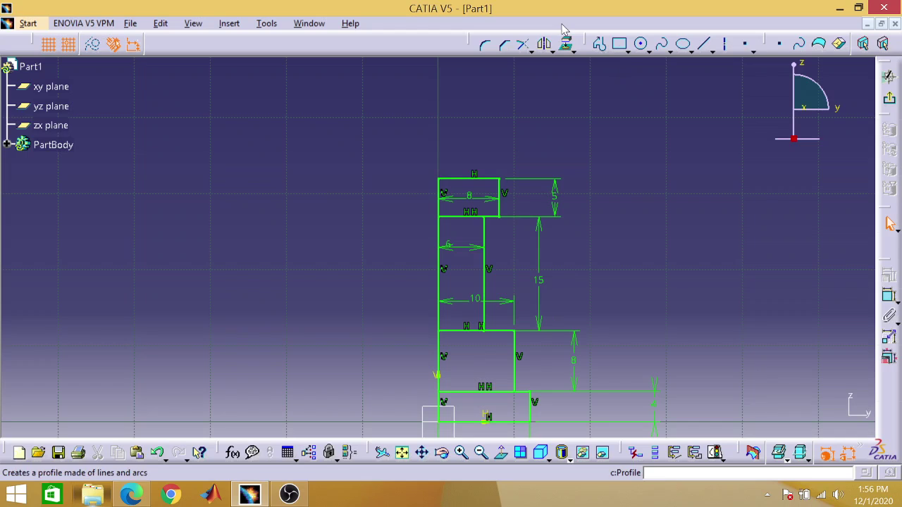
Draw a circle about 25.6 mm in diameter centred on the topmost rectangle's upper corner on the vertical axis
left_click(640, 44)
left_click(444, 179)
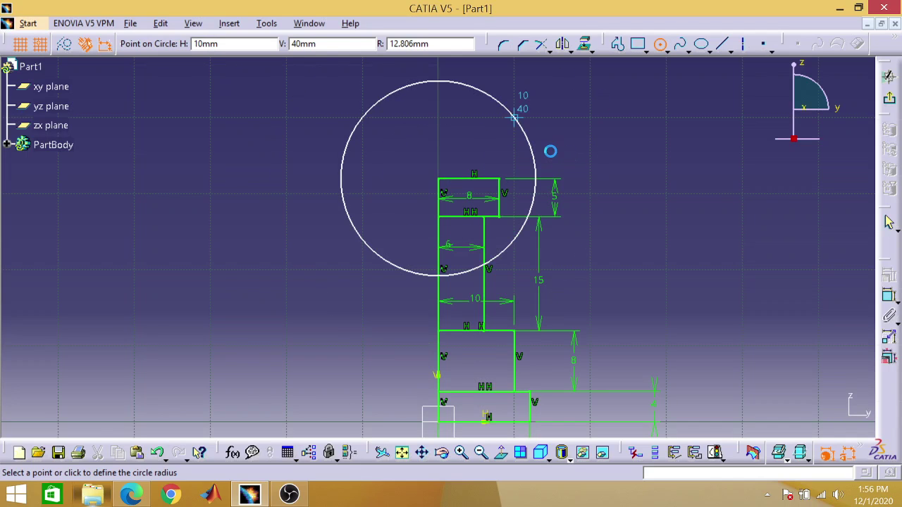
key("Return")
Dimension the circle's diameter and set it to 16 mm
left_click(889, 299)
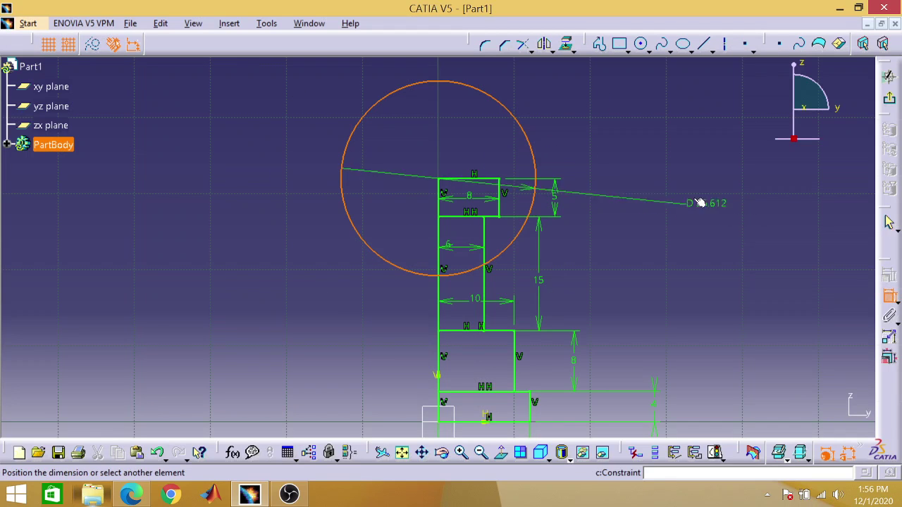
double_click(657, 157)
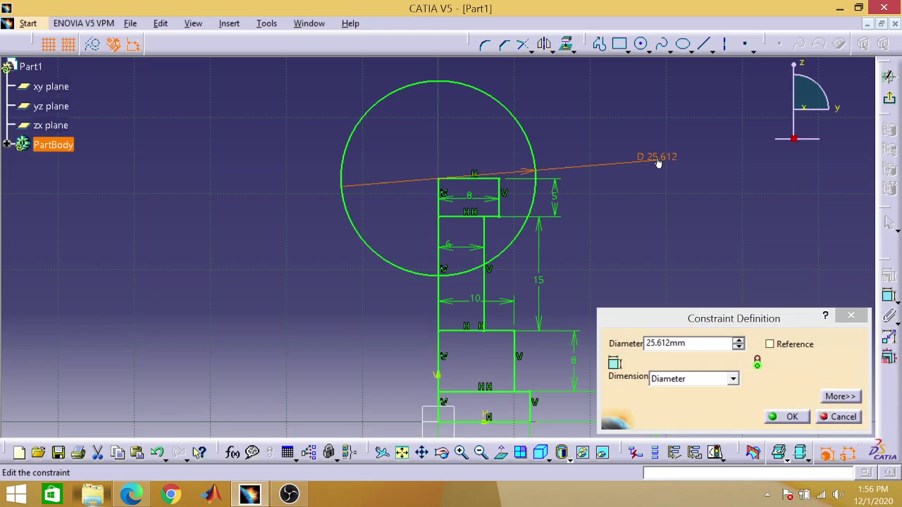
type("16")
key("Return")
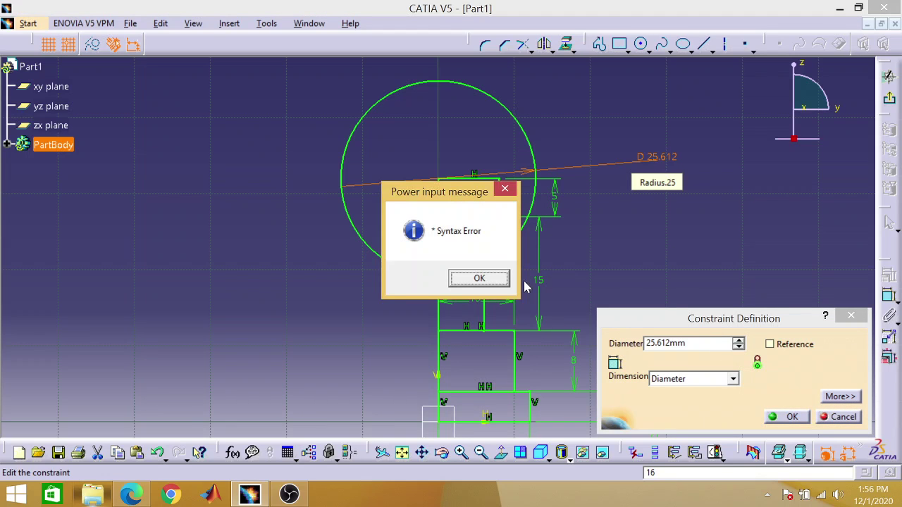
left_click(479, 278)
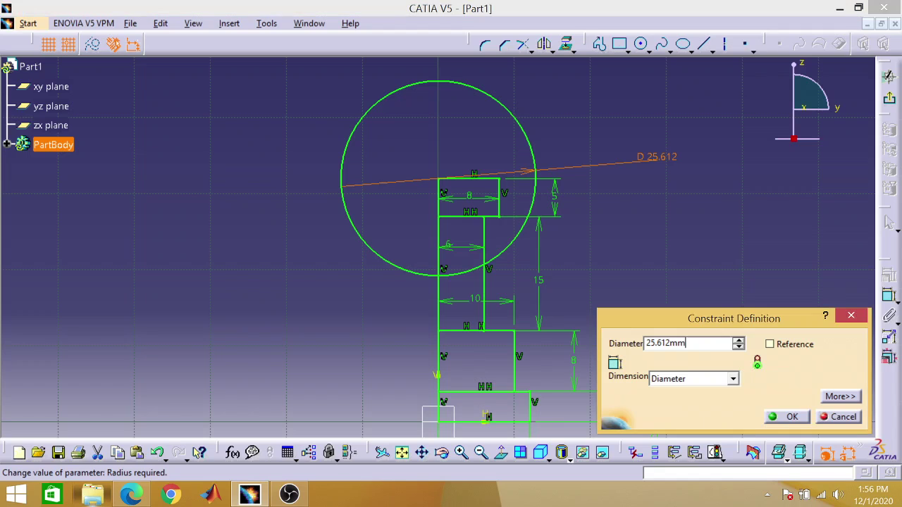
key("BackSpace")
key("BackSpace")
key("BackSpace")
key("BackSpace")
key("BackSpace")
key("BackSpace")
key("BackSpace")
key("BackSpace")
type("16")
key("Return")
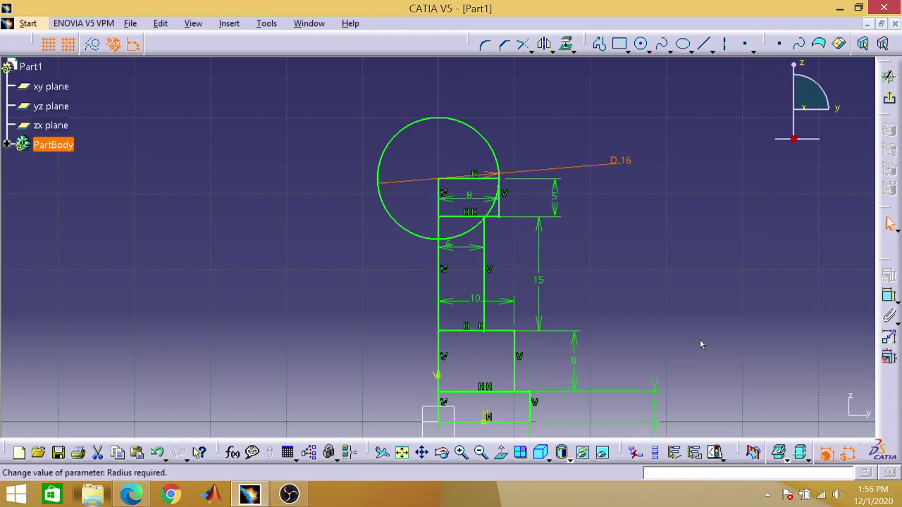
left_click(704, 273)
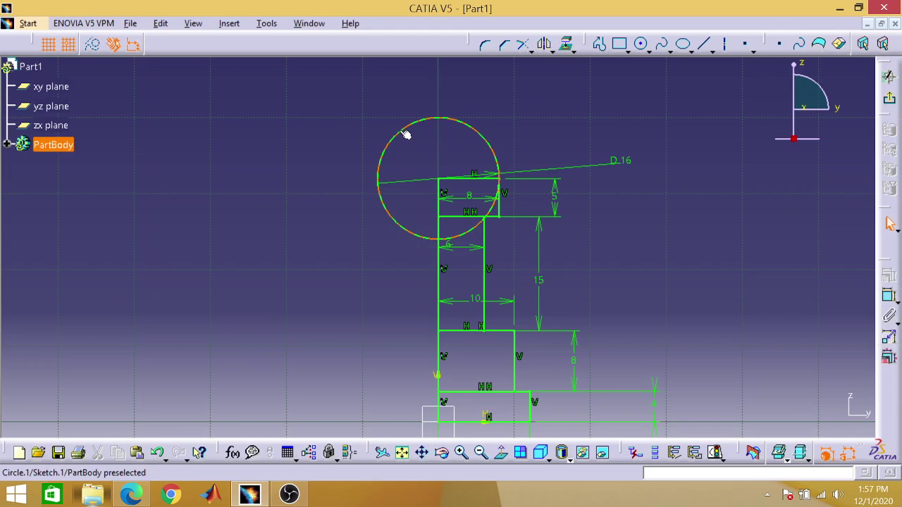
Draw a vertical line from the circle's centre up to its highest point along the vertical axis
left_click(703, 44)
left_click(441, 182)
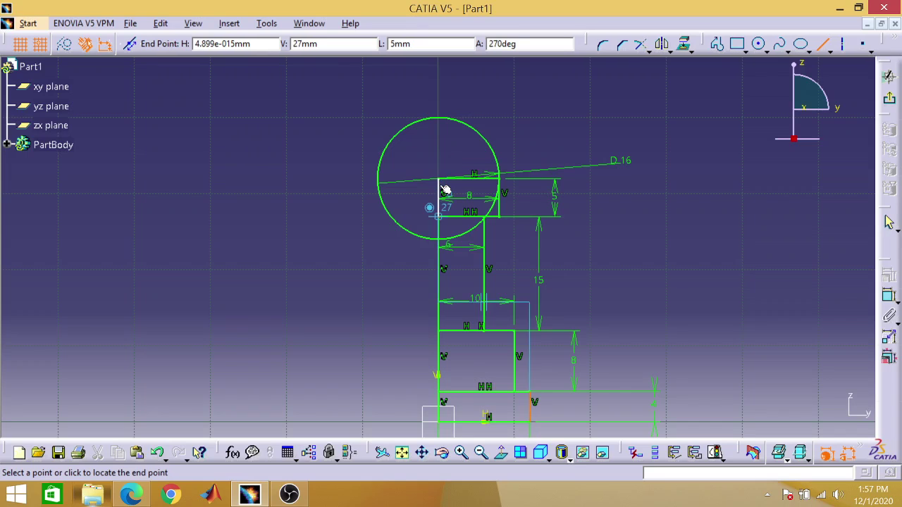
left_click(439, 118)
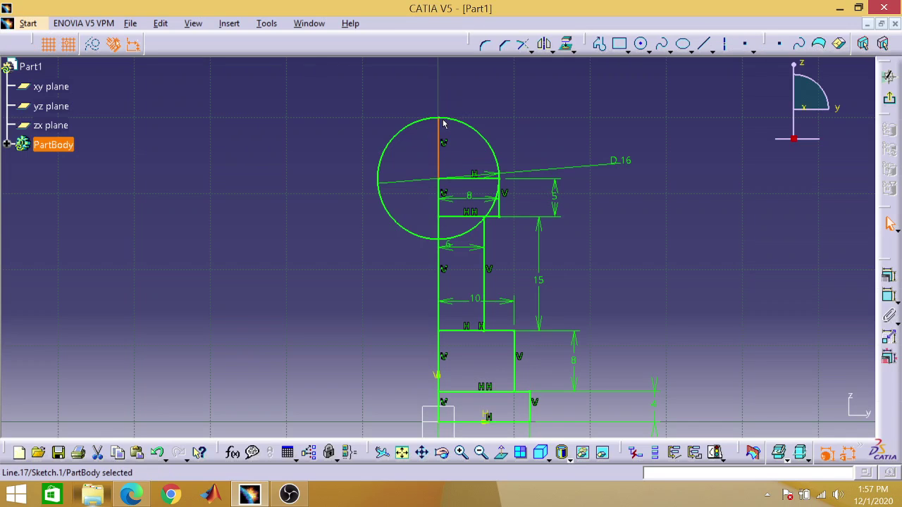
left_click(581, 119)
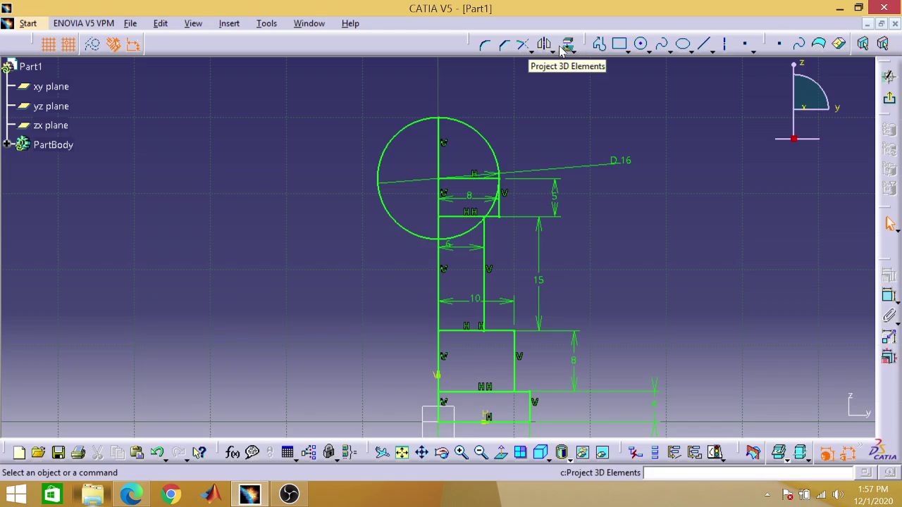
Quick-trim the half of the circle that lies on the opposite side of the vertical axis from the rectangles
left_click(531, 52)
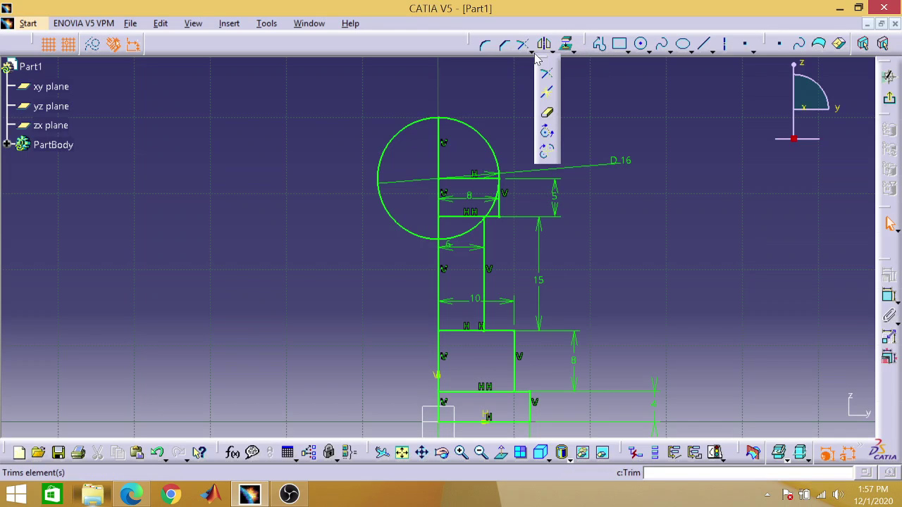
left_click(547, 112)
left_click(409, 135)
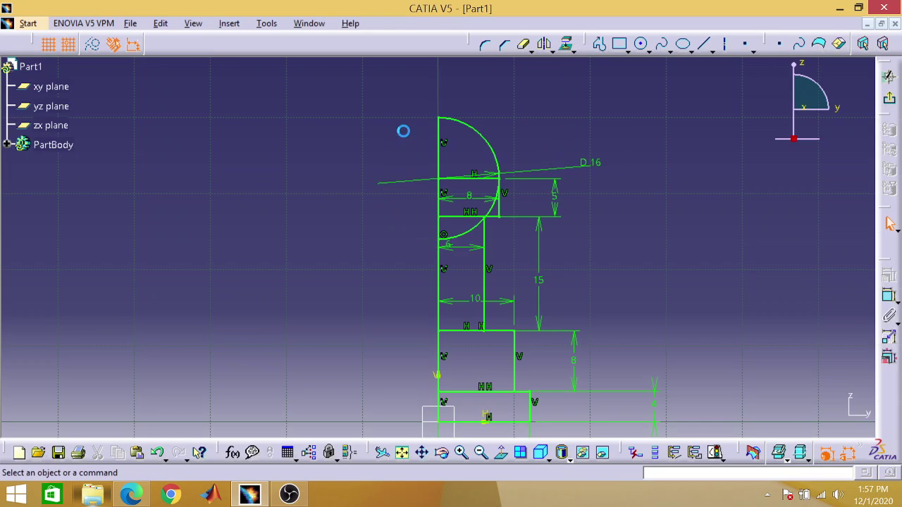
Quick-trim the arc below the topmost rectangle's lower edge, including the small remnant beside the 6 mm wide rectangle
left_click(469, 238)
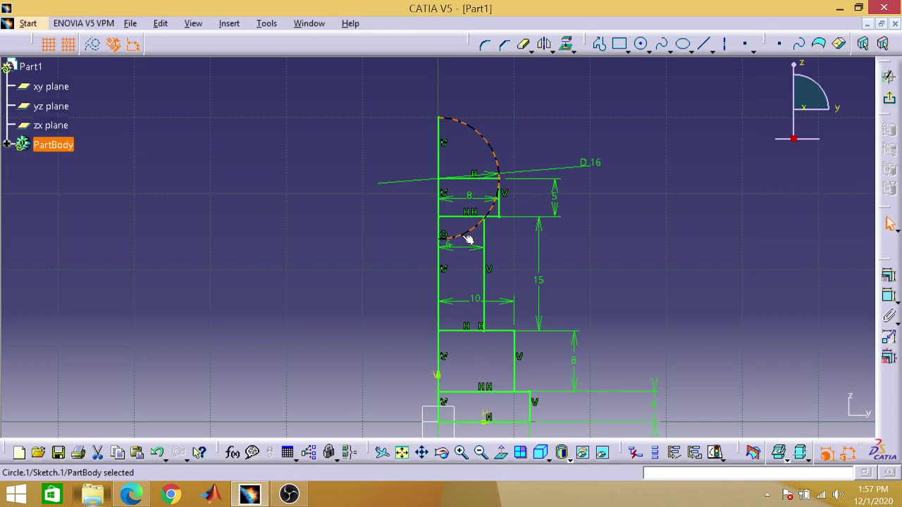
left_click(560, 85)
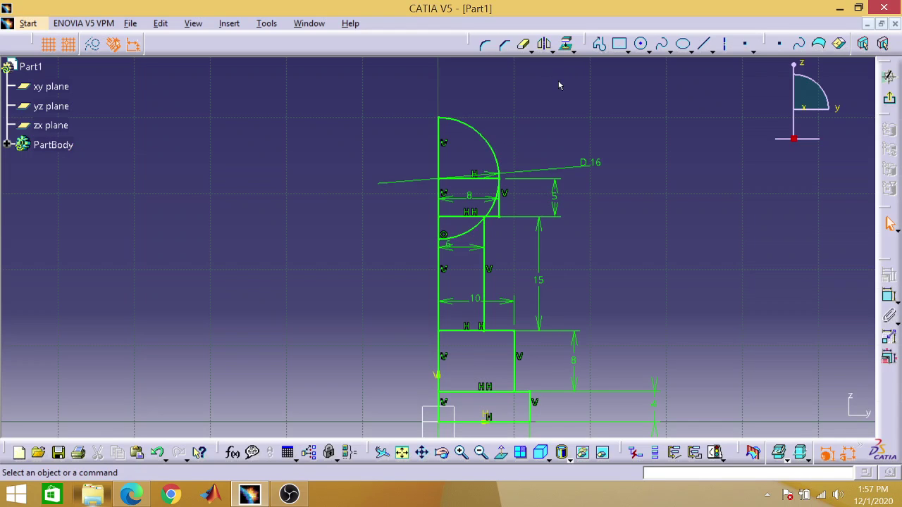
left_click(525, 47)
left_click(466, 238)
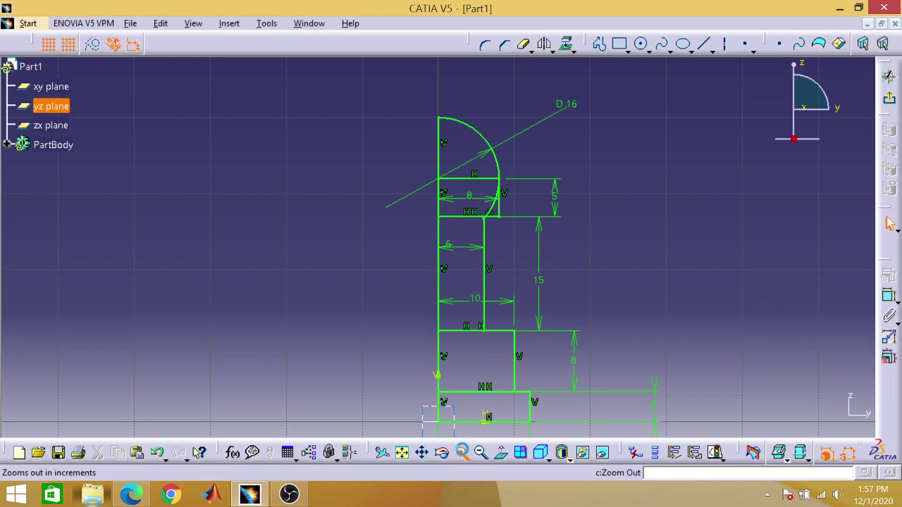
left_click(463, 453)
left_click_drag(463, 452, 463, 455)
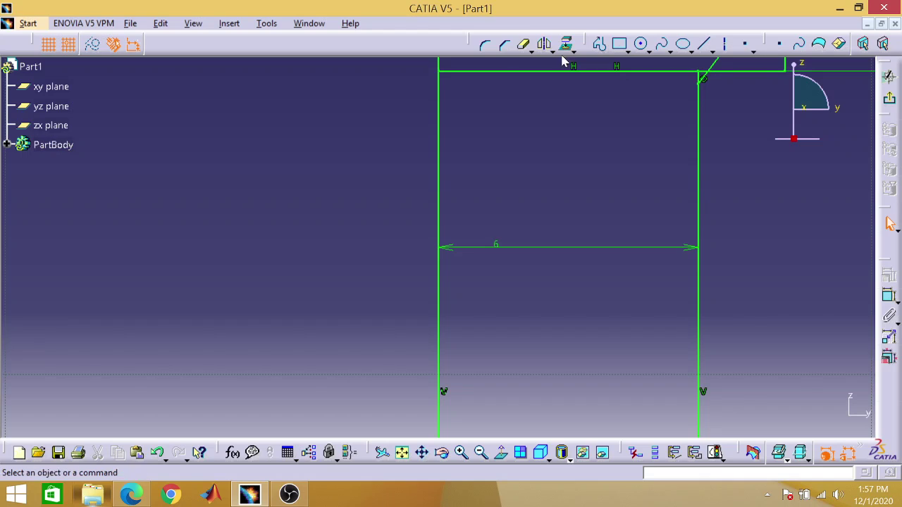
left_click(525, 45)
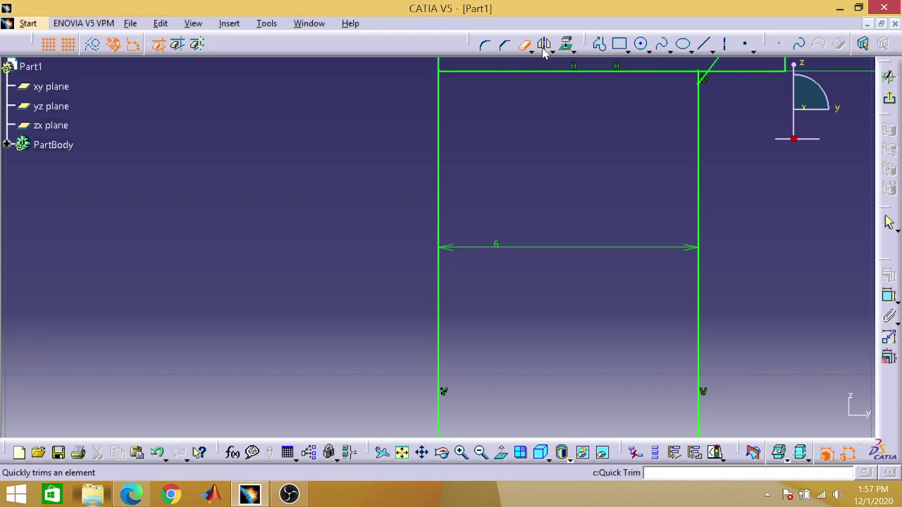
left_click(706, 76)
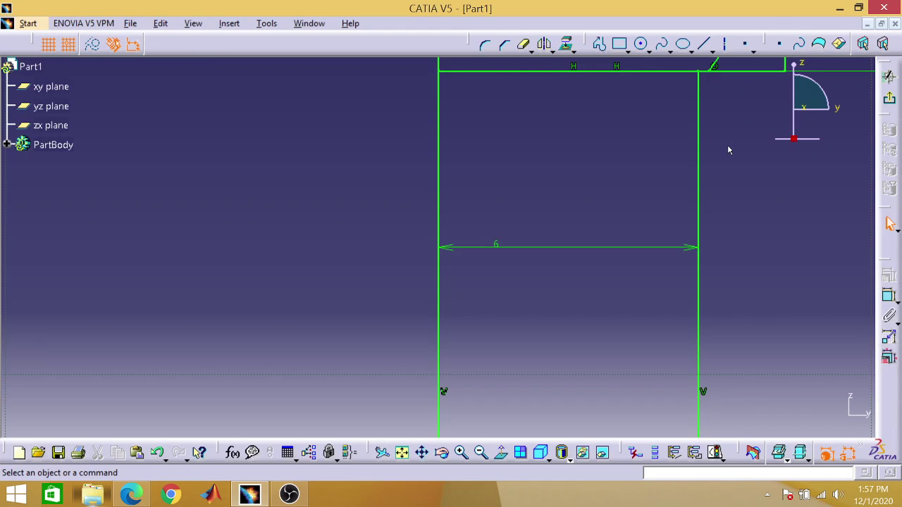
Quick-trim the piece of arc inside the topmost rectangle, leaving only the quarter arc above its top edge
left_click(481, 452)
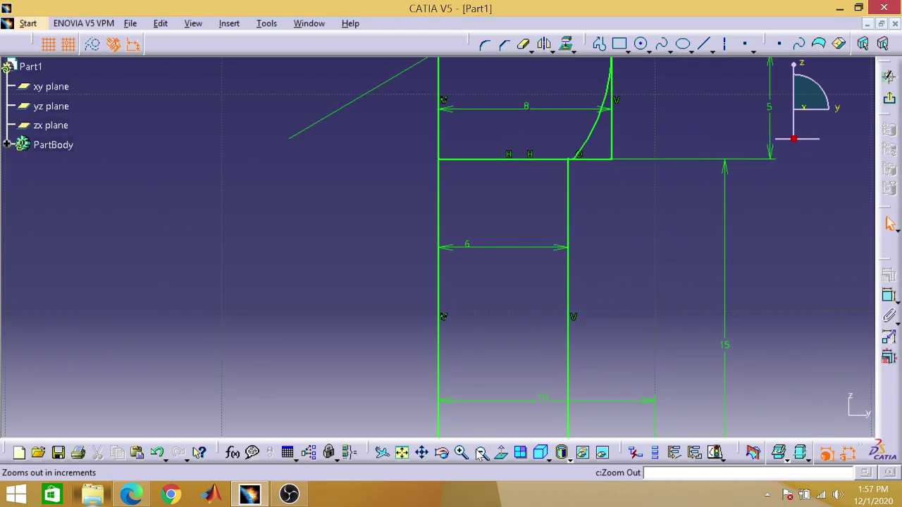
left_click(481, 452)
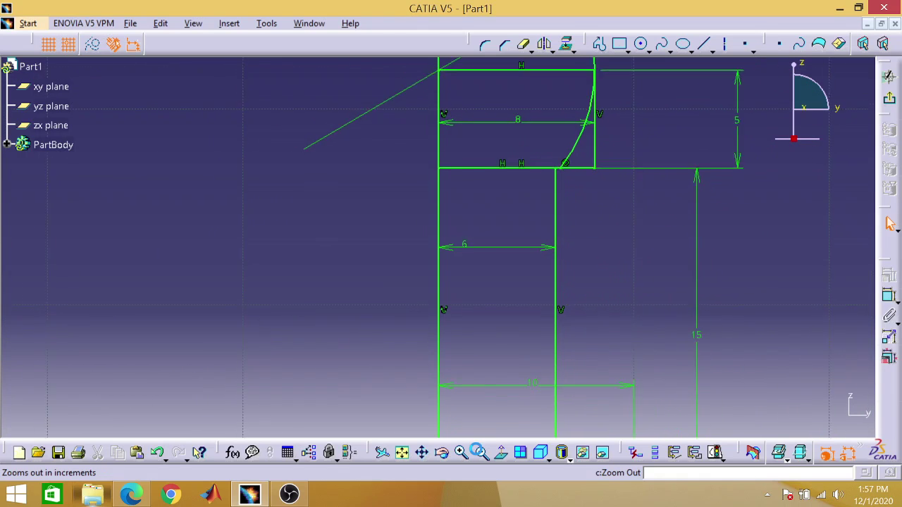
left_click(523, 44)
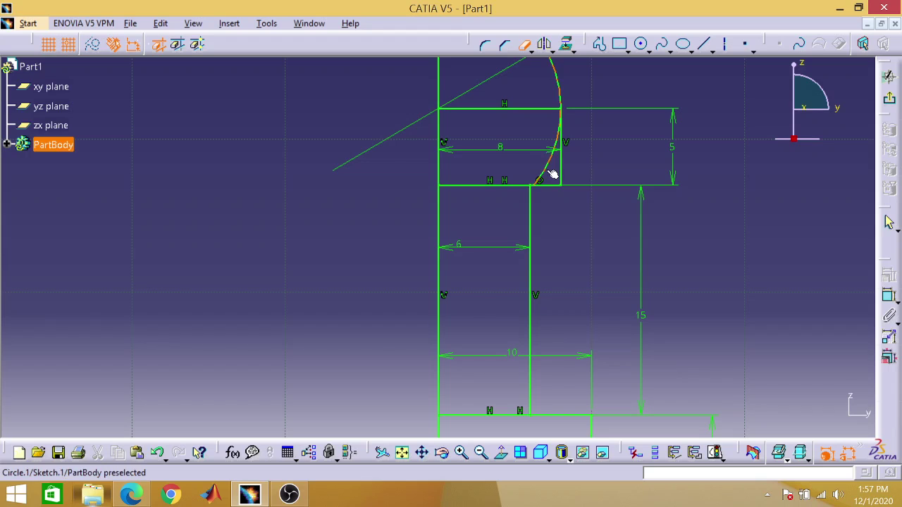
left_click(547, 175)
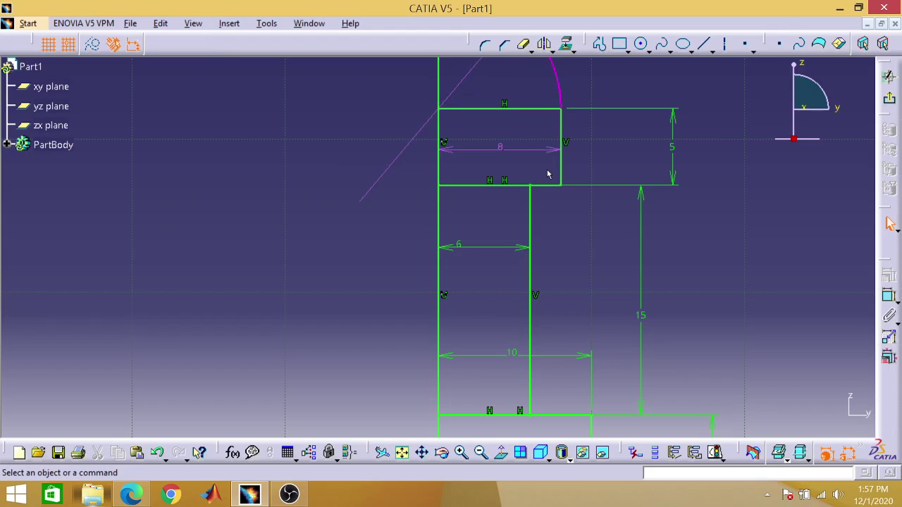
Delete the arc's 16 mm diameter constraint
left_click(398, 160)
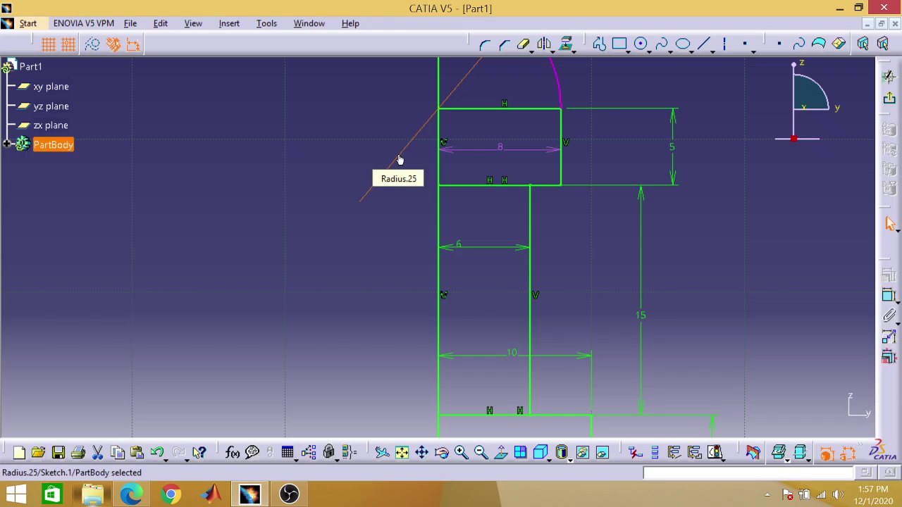
key("Delete")
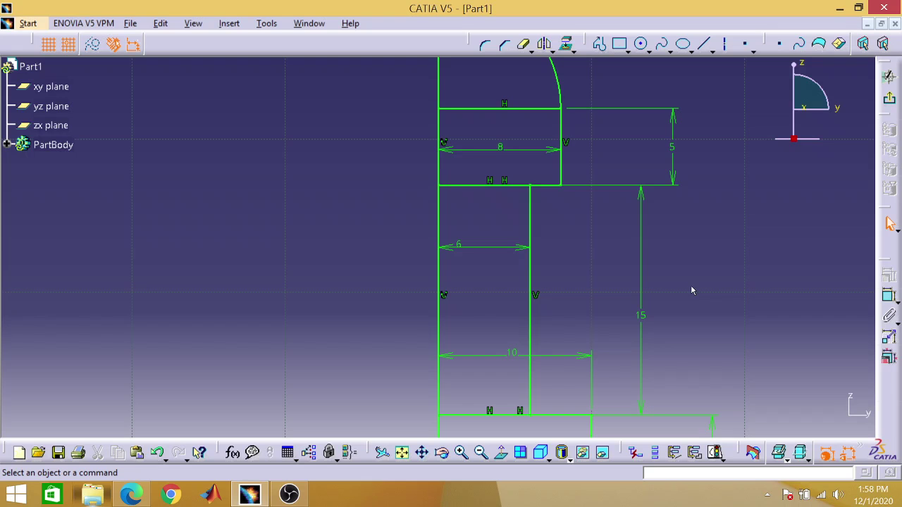
left_click(483, 453)
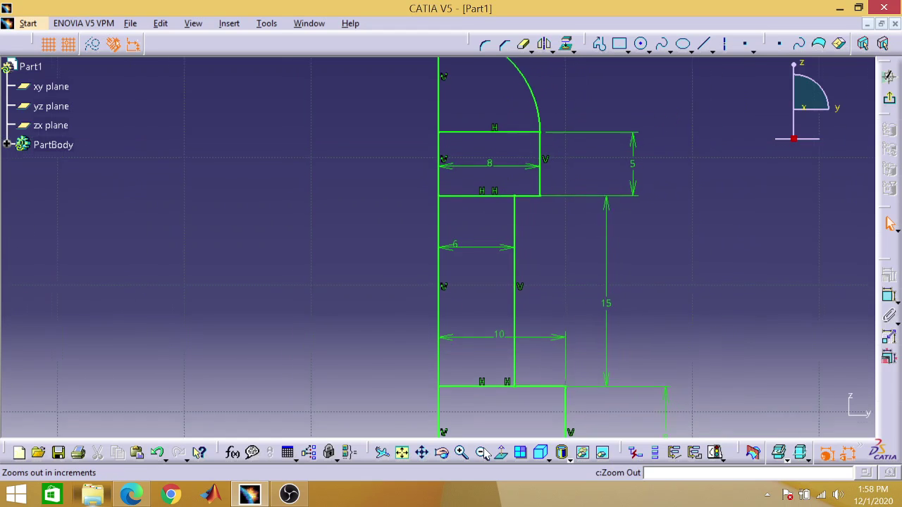
left_click(483, 453)
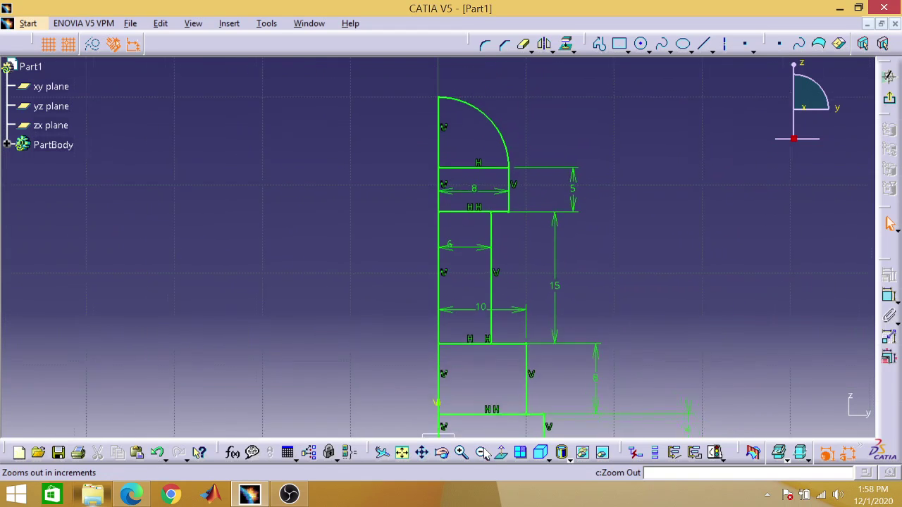
Quick-trim the interior horizontal edges beneath the arc and between the stacked rectangles, converting their length constraints into distances
left_click(523, 45)
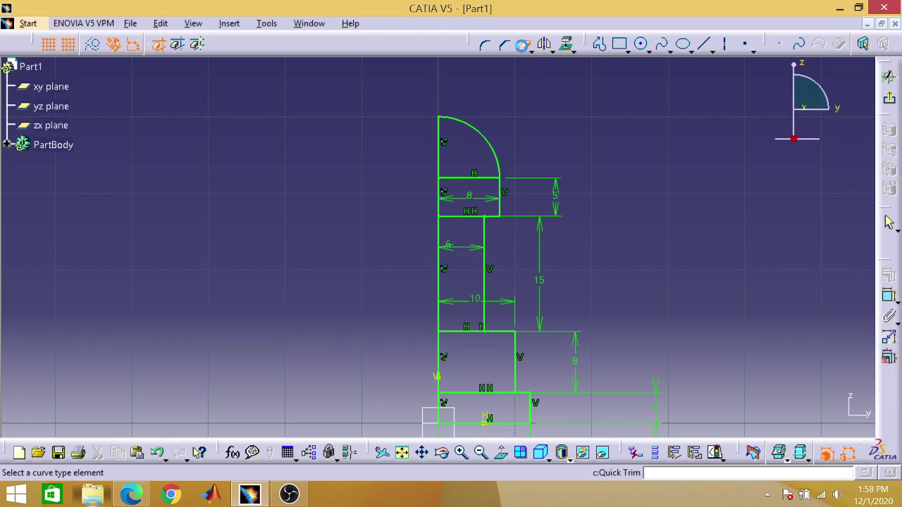
left_click(462, 177)
left_click(472, 279)
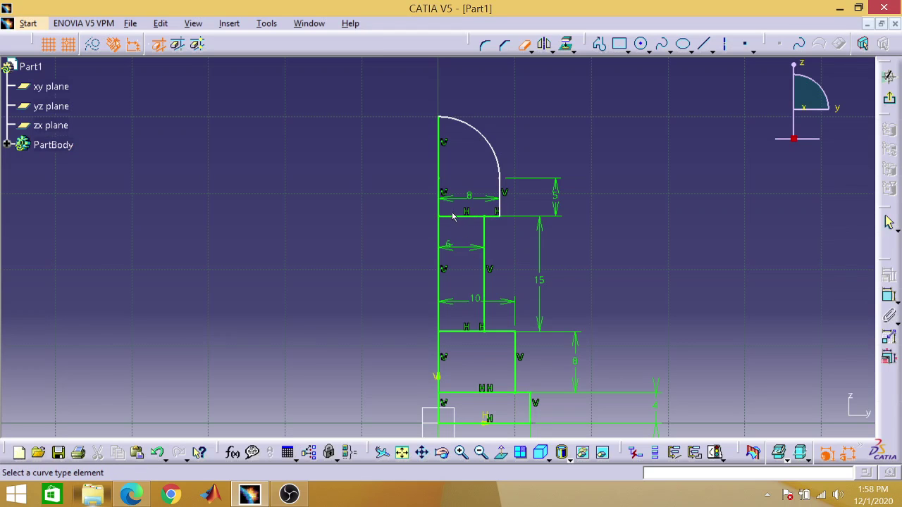
left_click(453, 216)
left_click(472, 279)
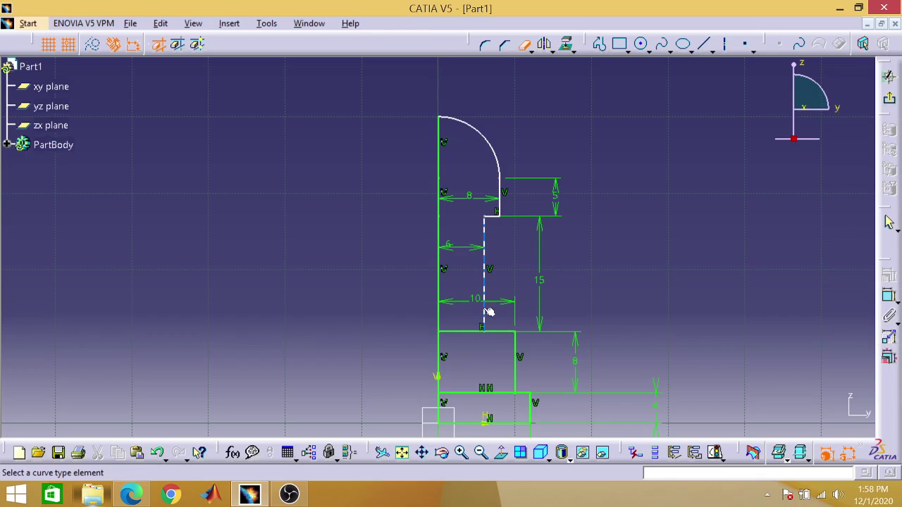
left_click(471, 335)
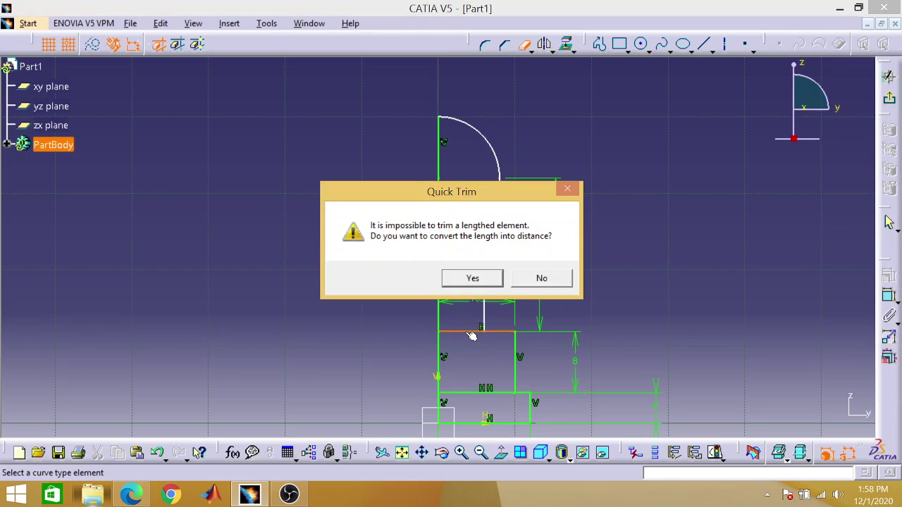
left_click(472, 279)
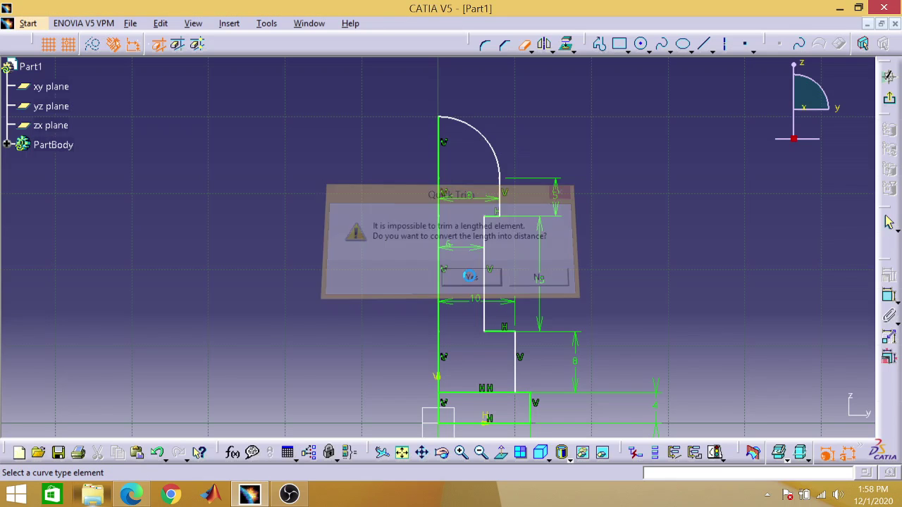
left_click(467, 391)
left_click(448, 276)
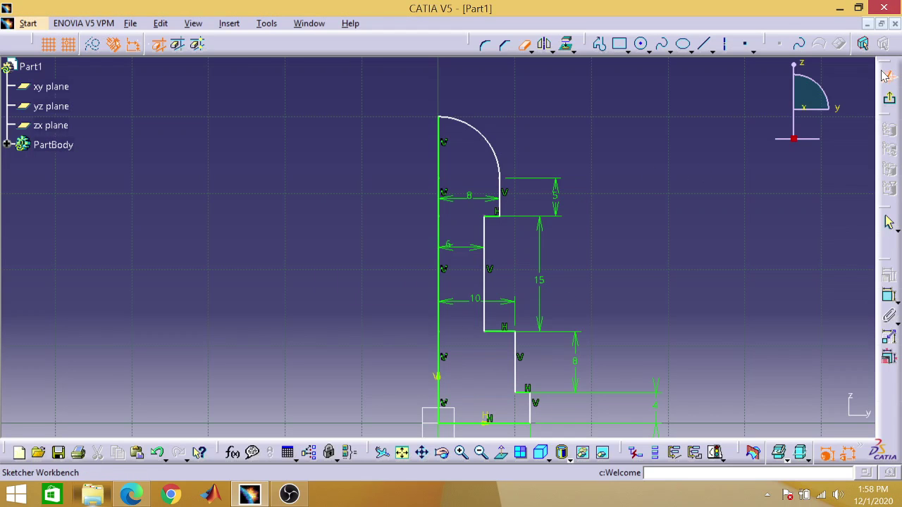
Exit the finished sketch and revolve the half-profile 360 degrees about its vertical inner edge into a shaft
left_click(888, 101)
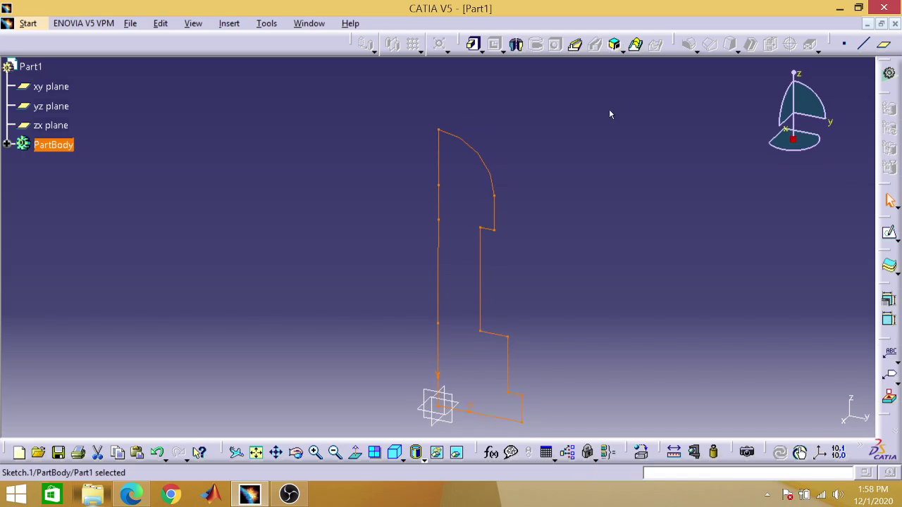
left_click(516, 44)
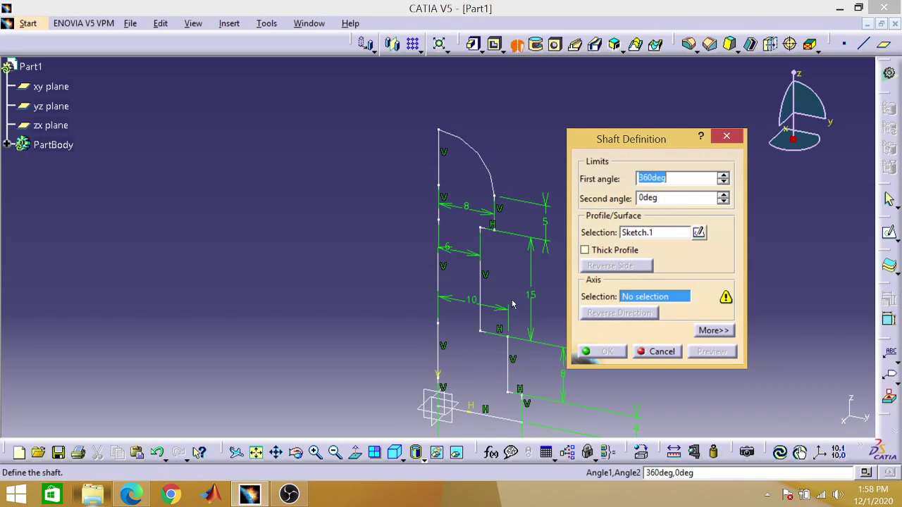
left_click(439, 375)
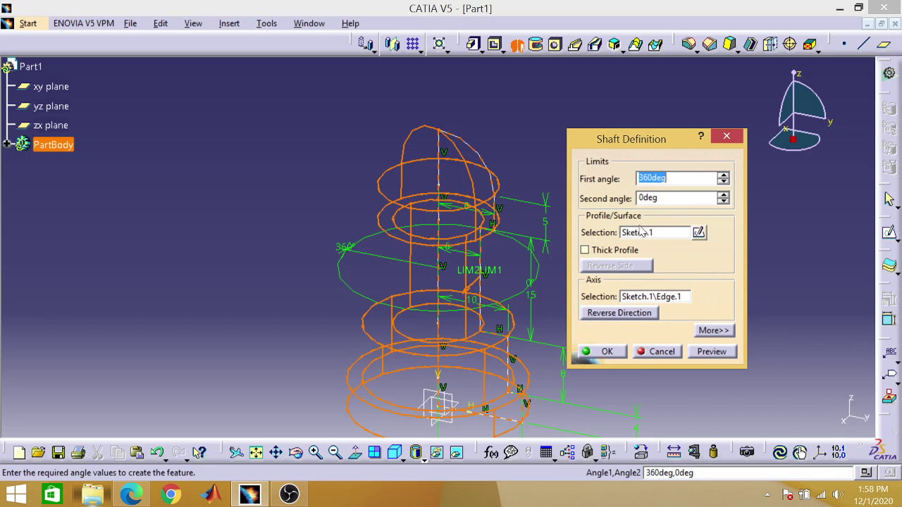
left_click(607, 351)
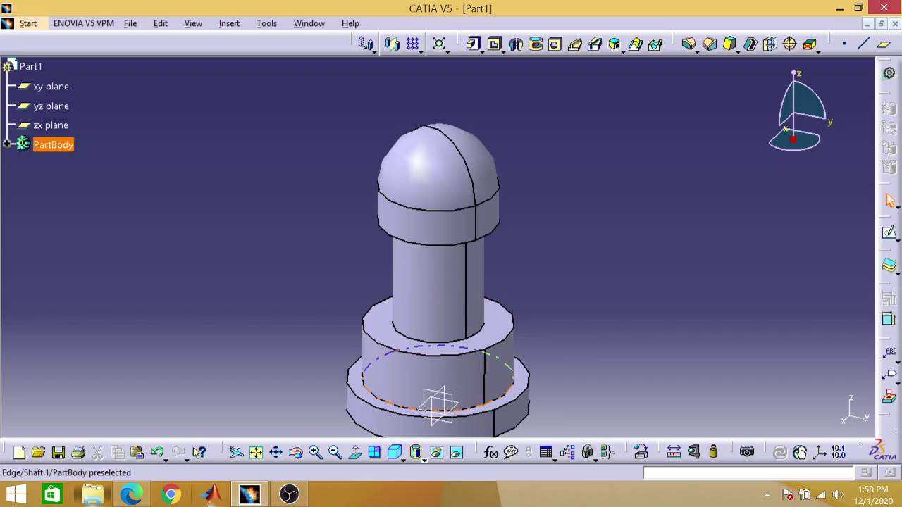
Consult the PDF drawing, then fillet the edge where the 10 mm radius step meets the base flange with a 2 mm radius
left_click(131, 495)
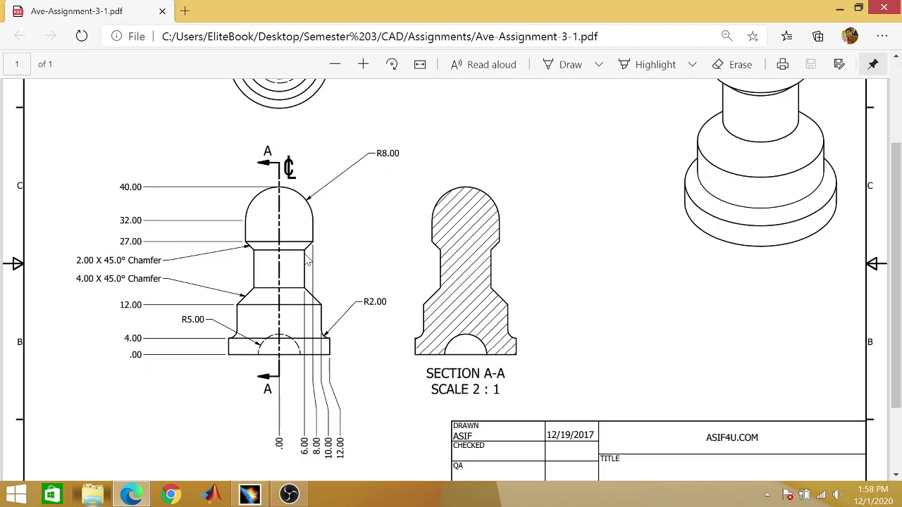
left_click(839, 10)
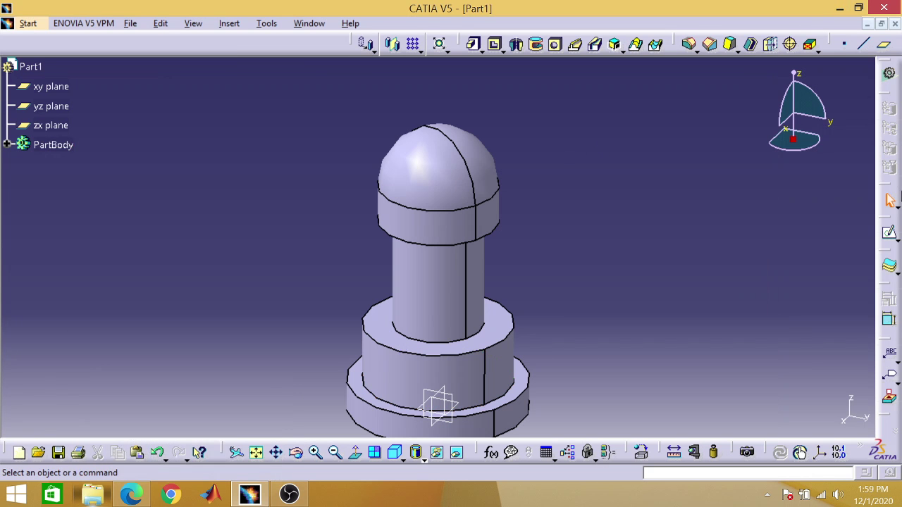
left_click(513, 386)
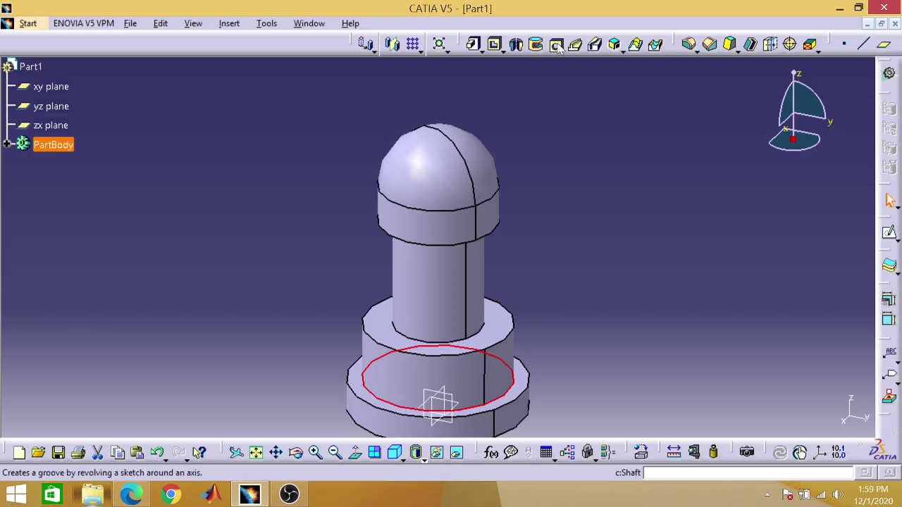
left_click(690, 44)
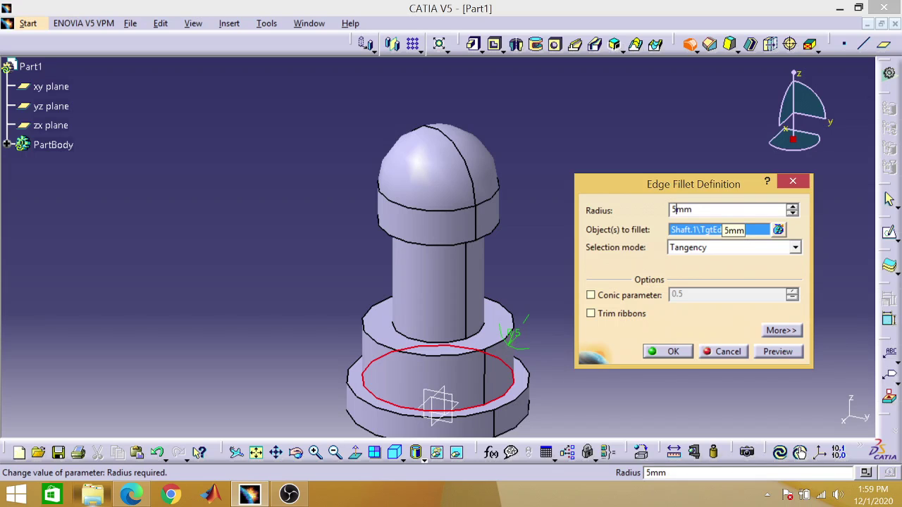
type("2")
key("Return")
left_click(612, 349)
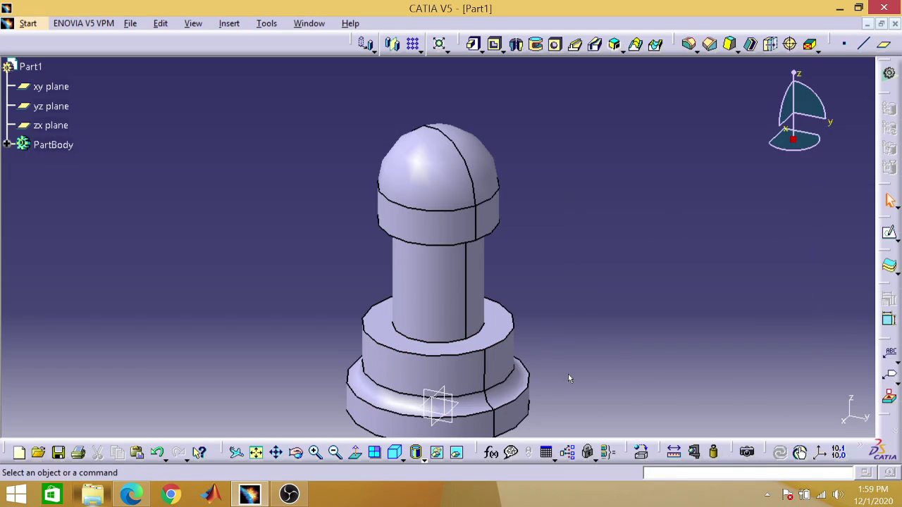
Check the edge fillet's radius above the base flange against the R2.00 callout in the PDF drawing
left_click(246, 495)
left_click(247, 496)
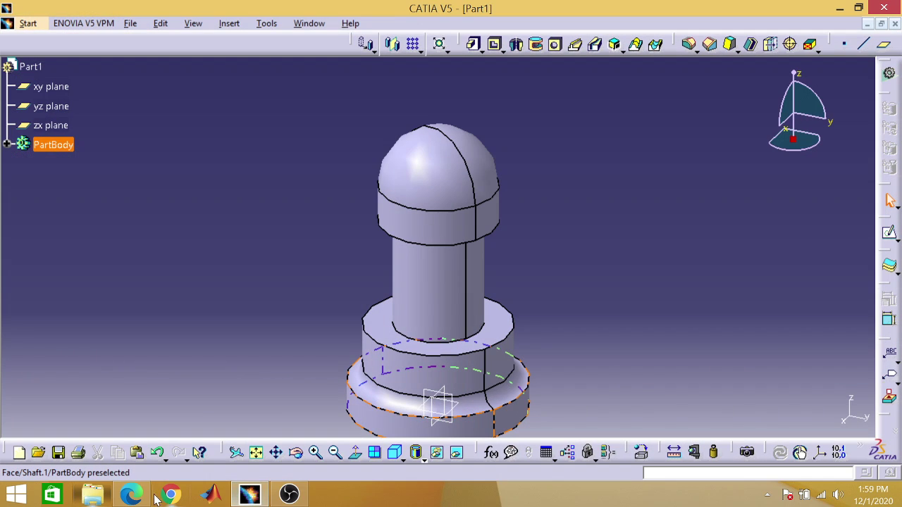
left_click(133, 496)
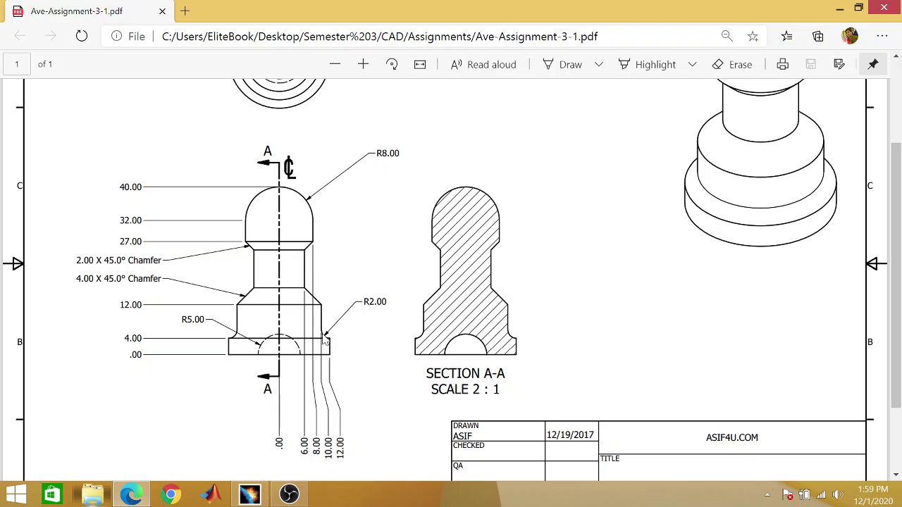
left_click(838, 8)
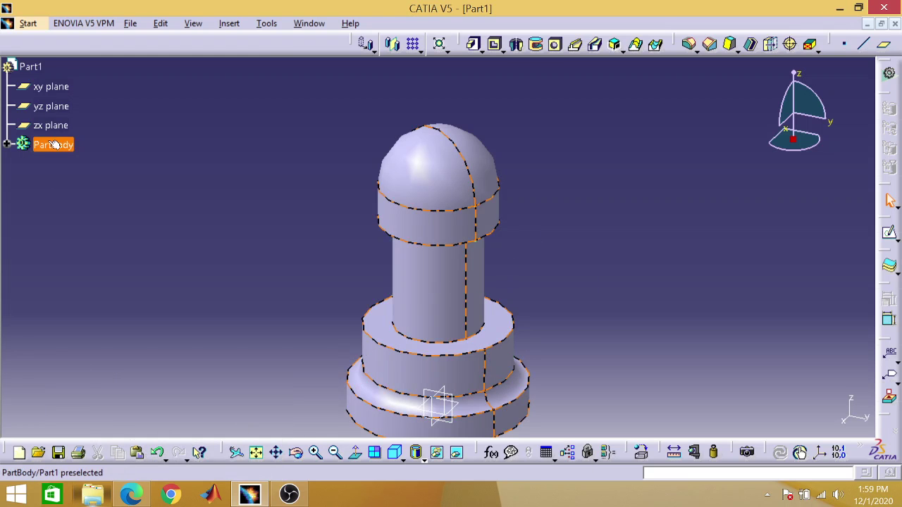
left_click(6, 144)
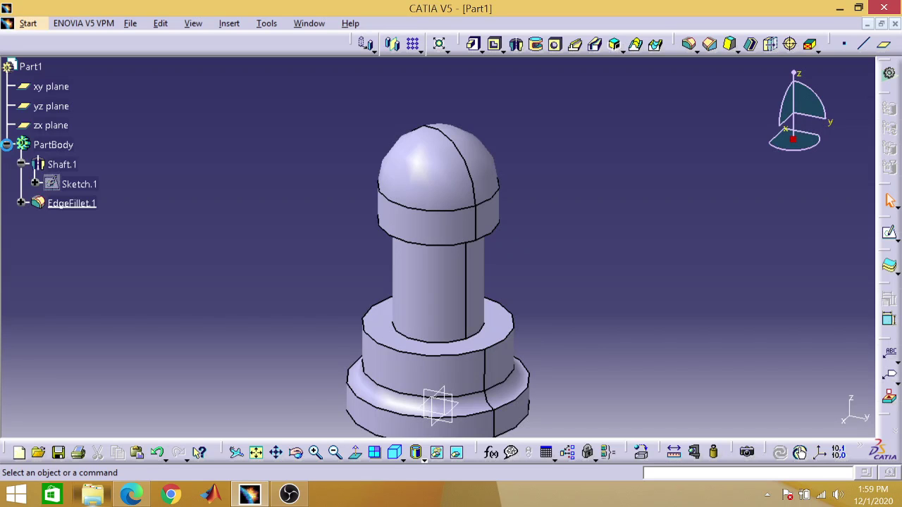
double_click(70, 202)
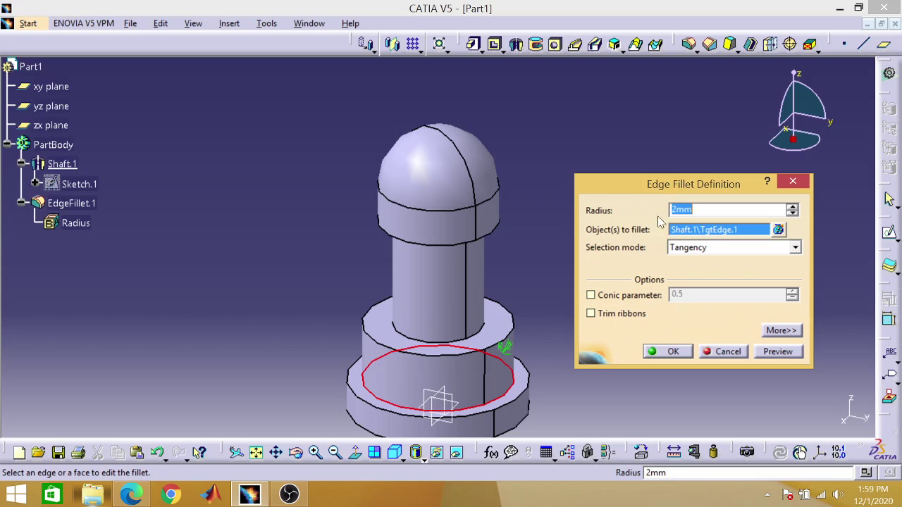
left_click(667, 351)
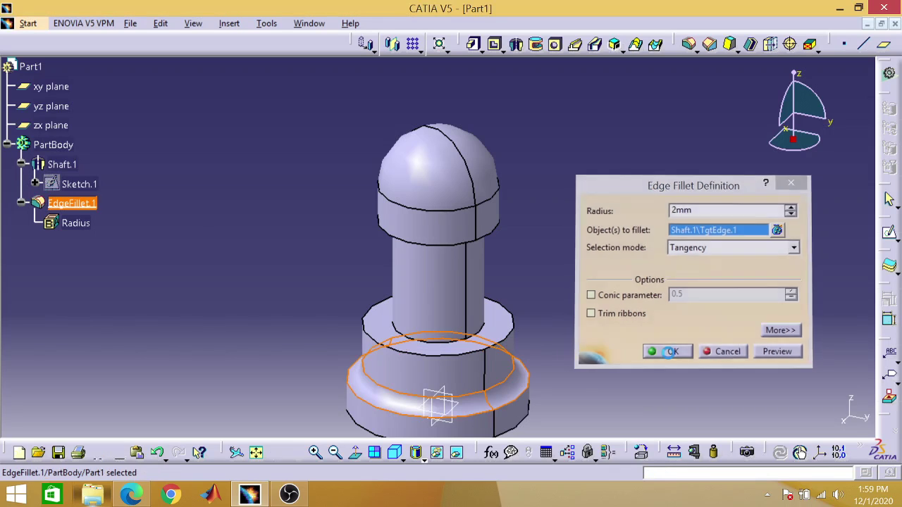
left_click(662, 354)
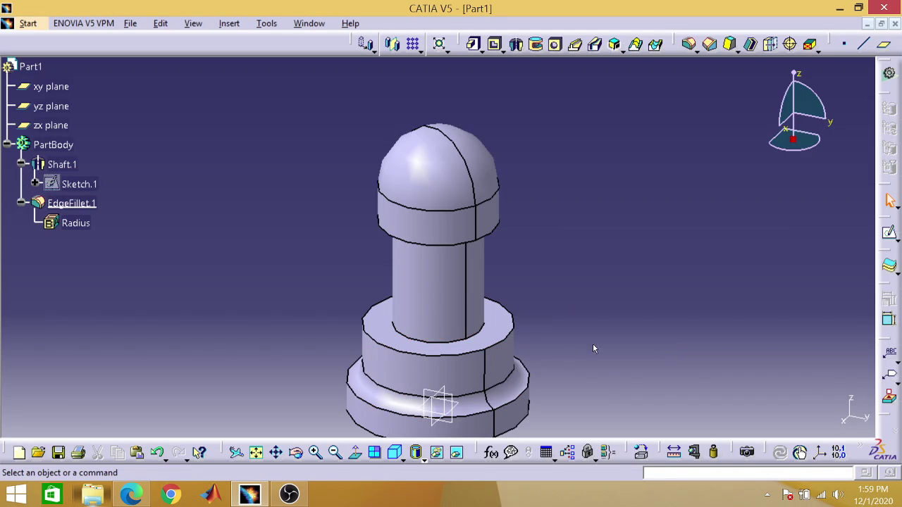
Chamfer the edge where the narrow neck meets the step below it, using 4 mm length and 45 degrees
left_click(479, 335)
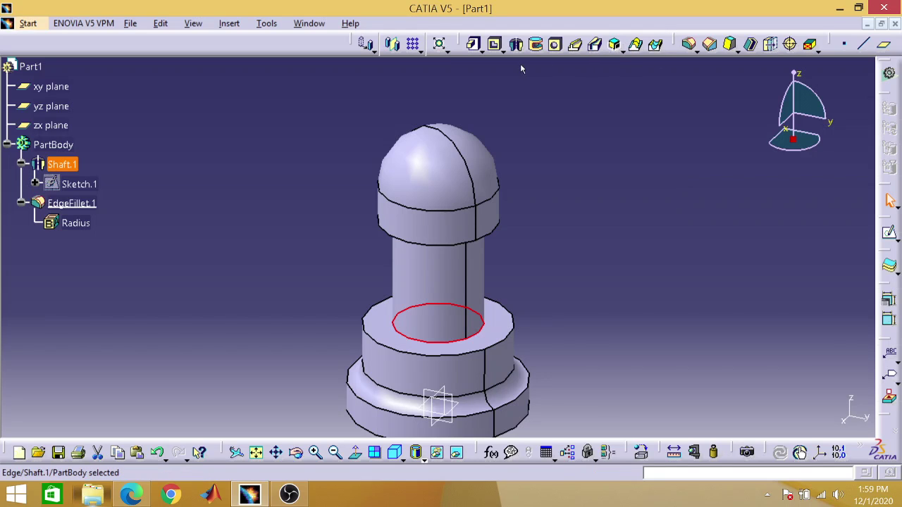
left_click(710, 44)
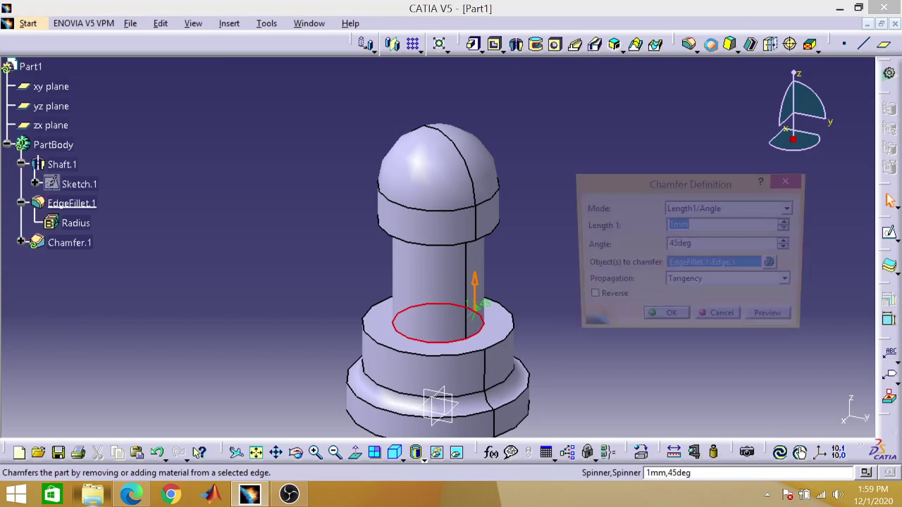
left_click(672, 224)
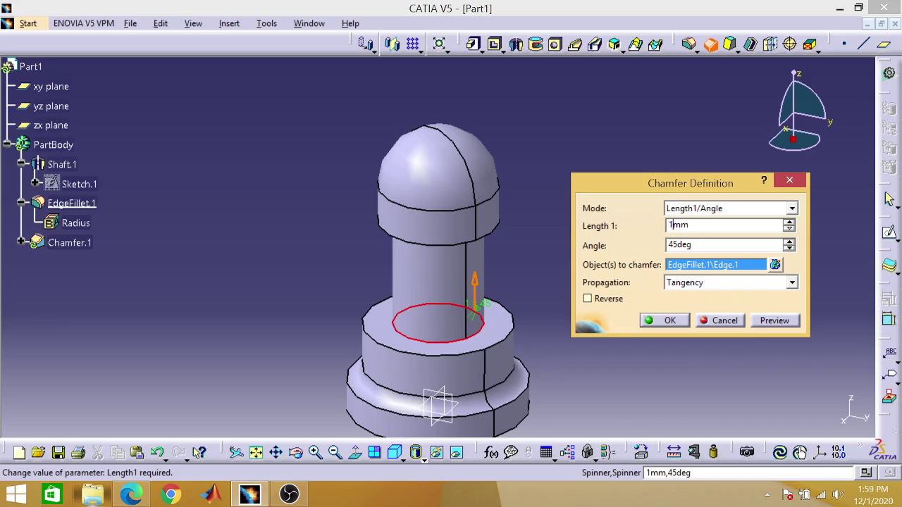
key("Tab")
left_click(669, 320)
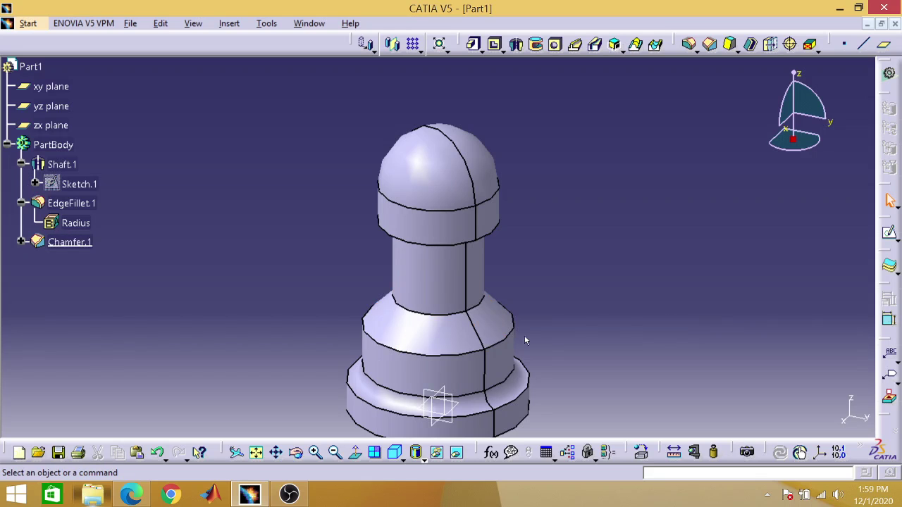
Consult the PDF drawing, then chamfer the edge between the neck and the underside of the rounded head, using 2 mm length and 45 degrees
left_click(146, 500)
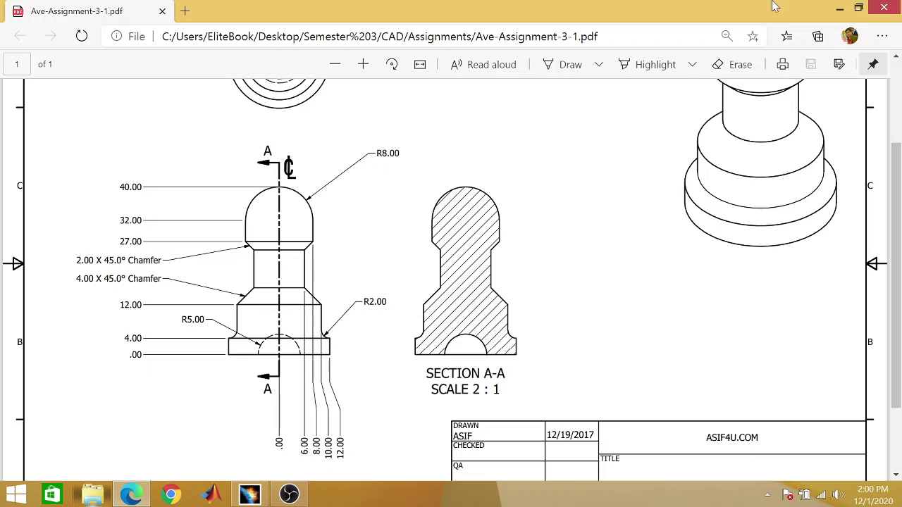
left_click(839, 8)
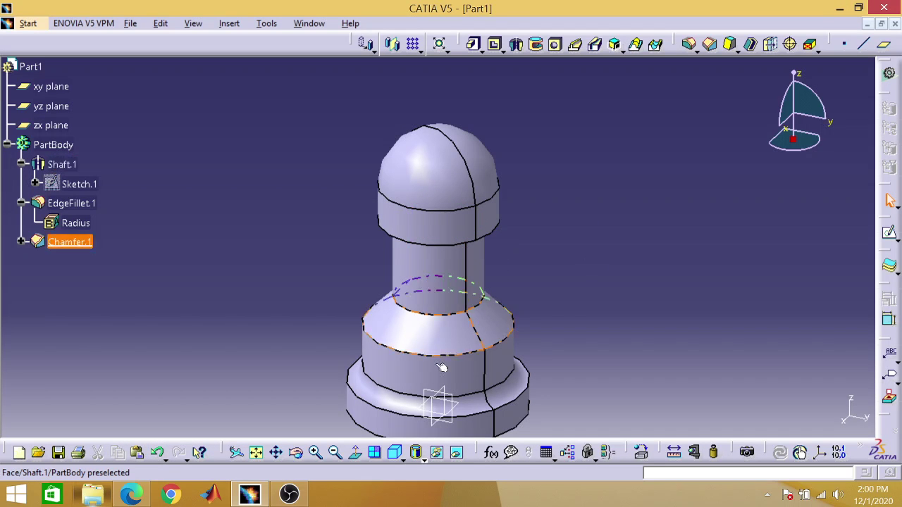
left_click(296, 461)
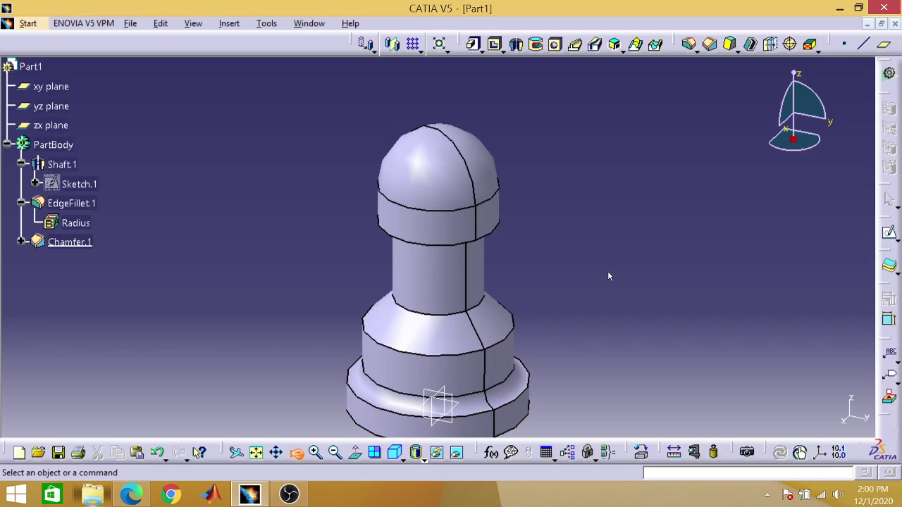
left_click_drag(607, 271, 592, 127)
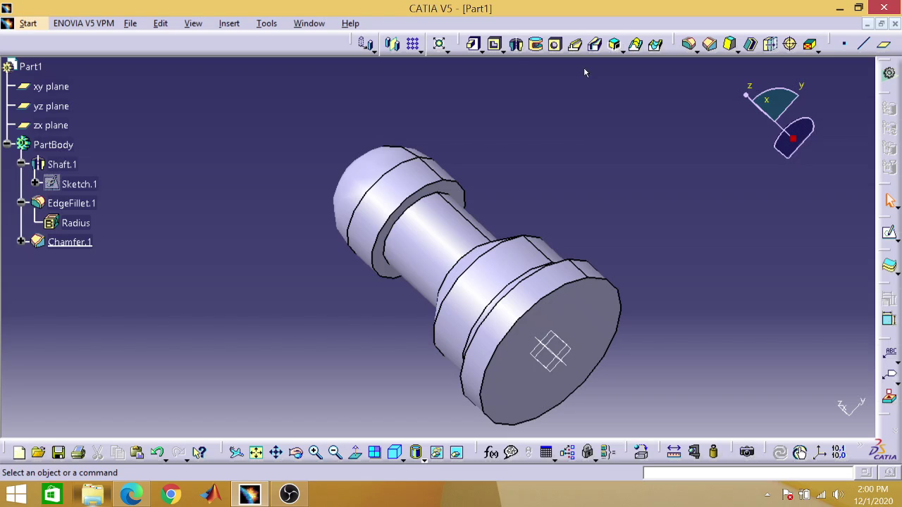
left_click(453, 204)
left_click(612, 151)
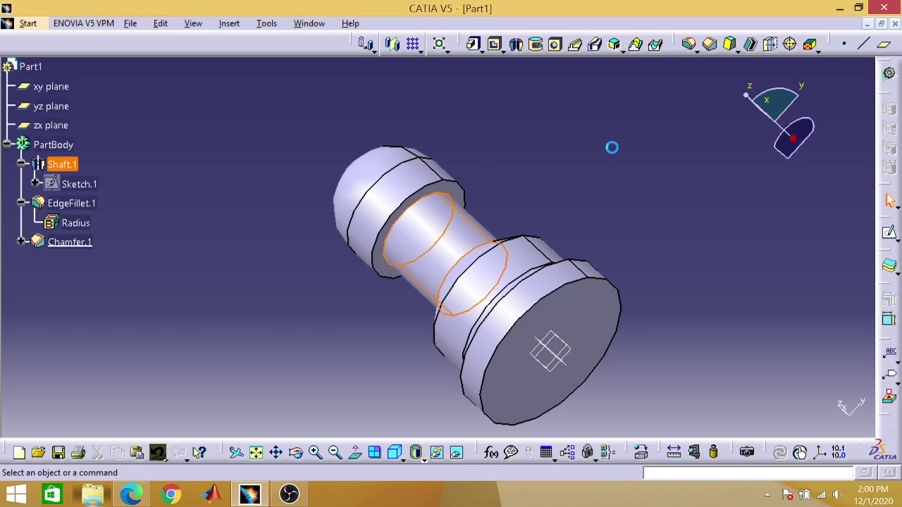
left_click(442, 195)
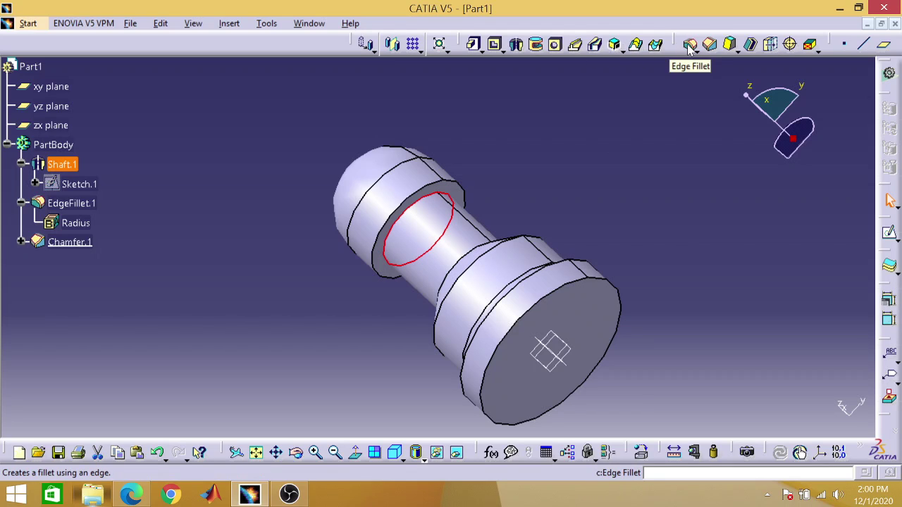
left_click(710, 44)
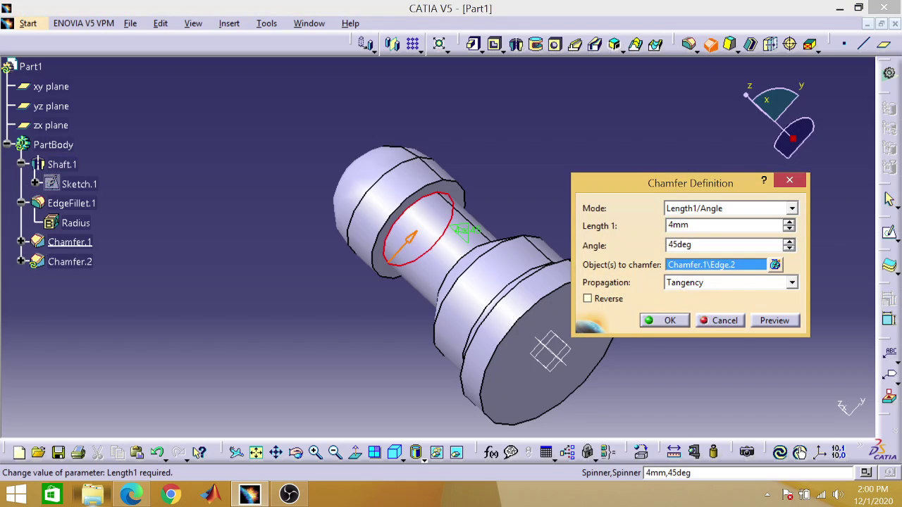
type("2")
key("Return")
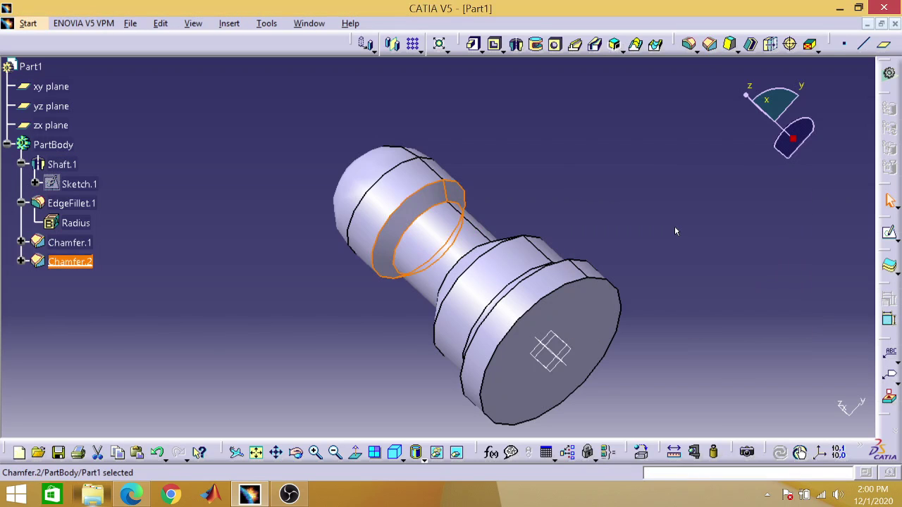
left_click(317, 316)
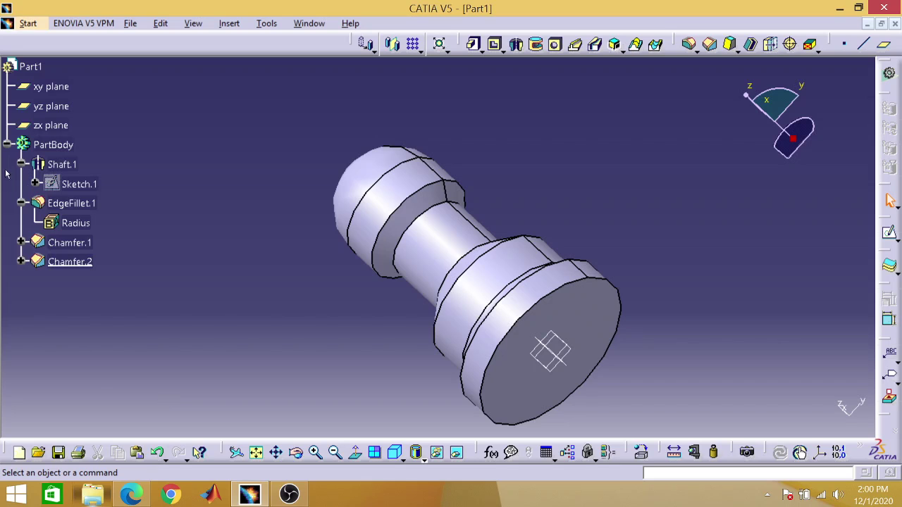
Compare the upright model from several sides with the front, section and isometric views in the PDF drawing
left_click(130, 495)
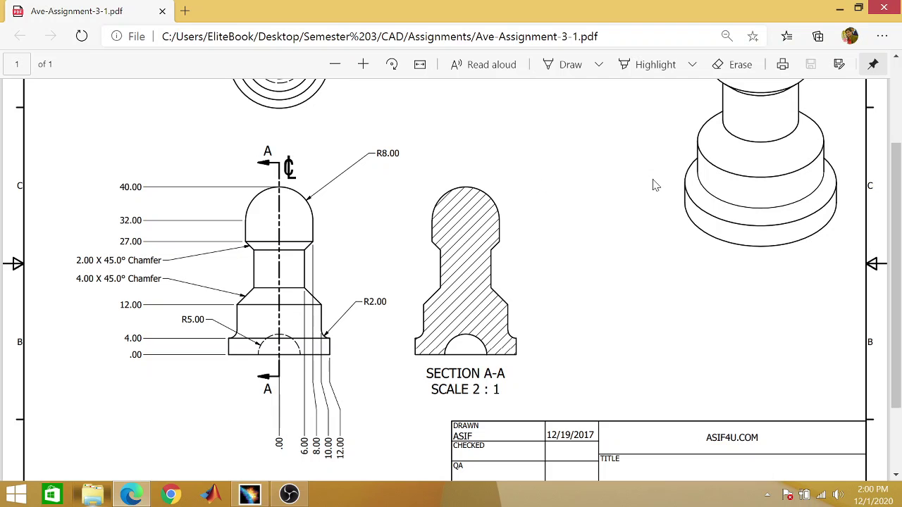
left_click(839, 9)
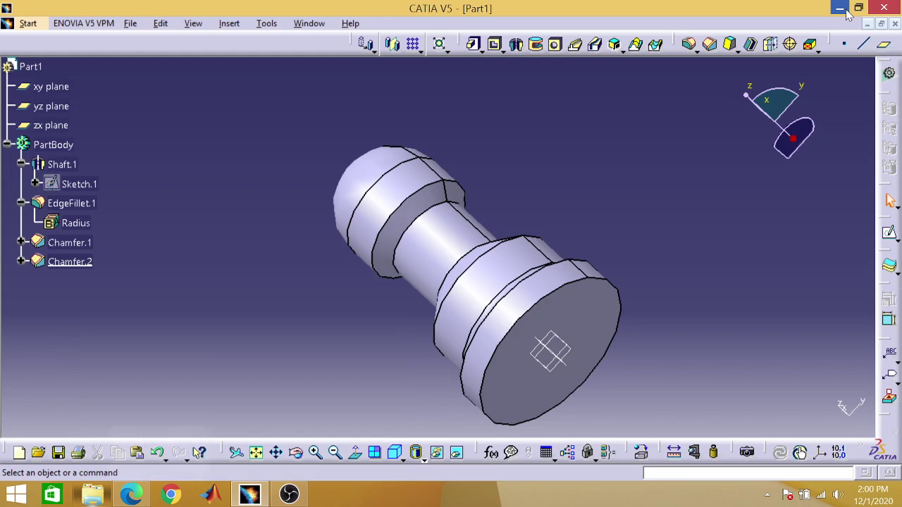
left_click(299, 460)
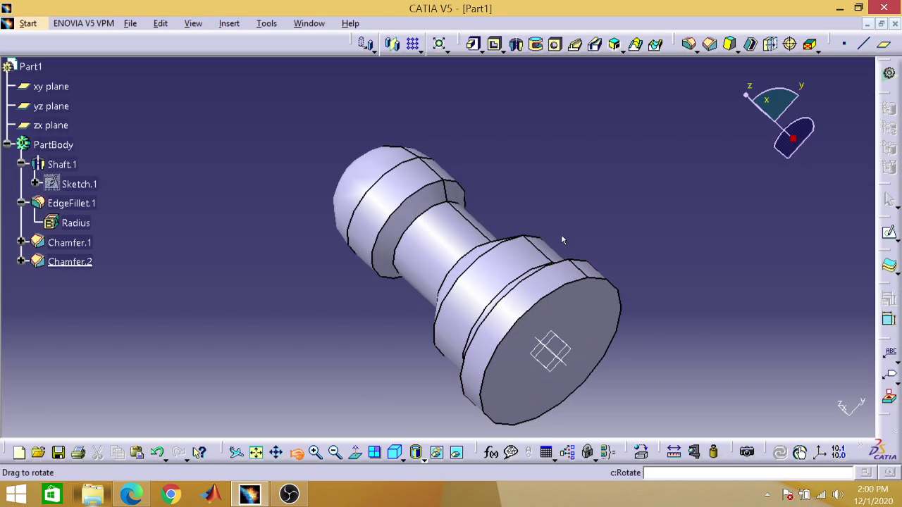
left_click_drag(585, 227, 571, 414)
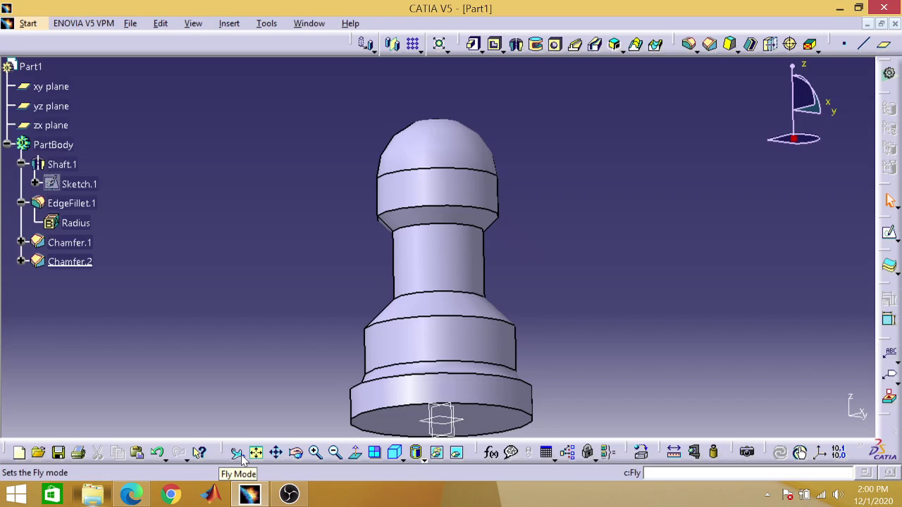
left_click(130, 495)
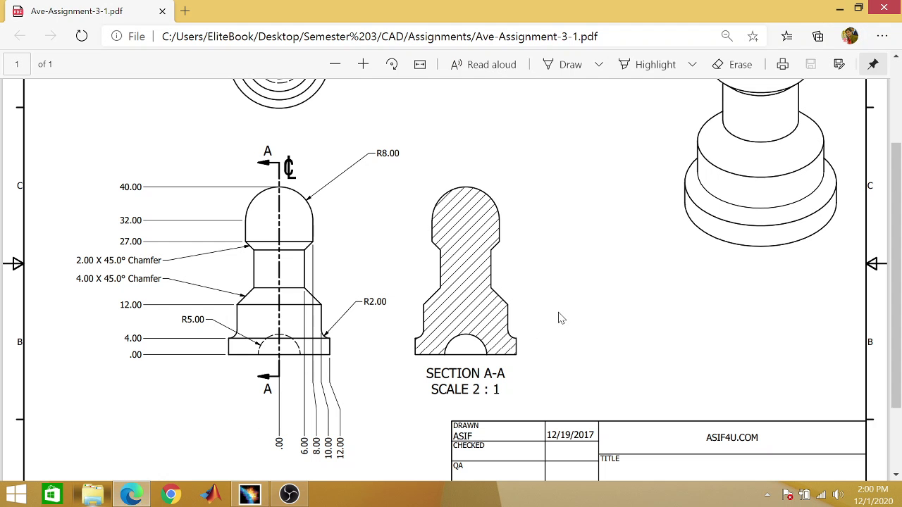
scroll(810, 256, "up", 3)
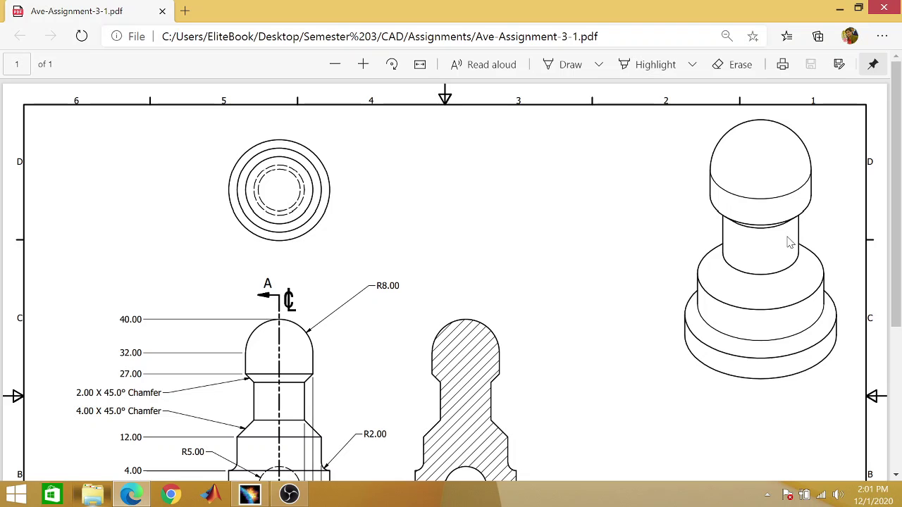
Consult the front and section views in the PDF drawing, then switch to CATIA and open a sketch on the underside of the base flange
scroll(900, 241, "down", 2)
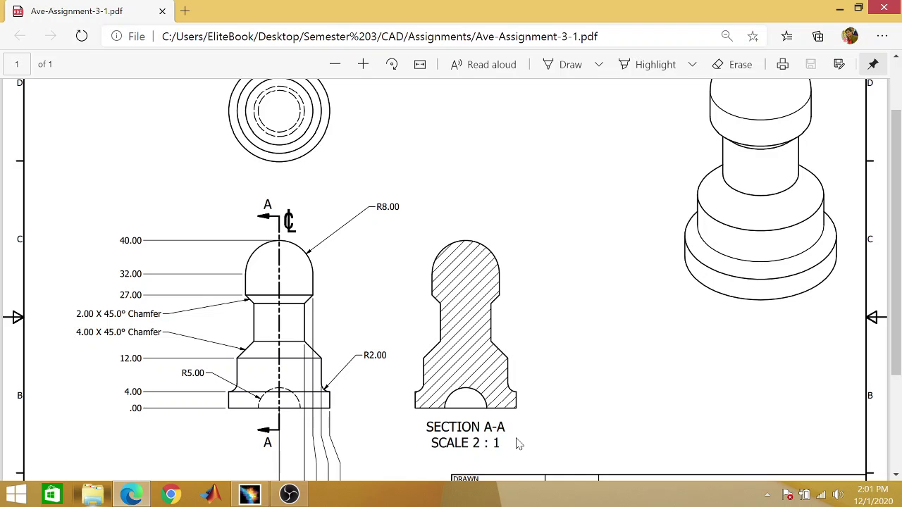
left_click(839, 8)
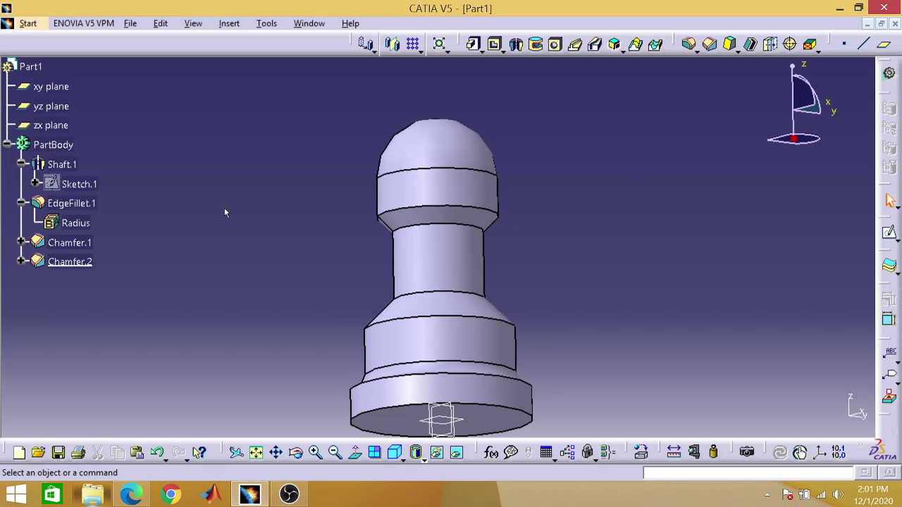
left_click(394, 432)
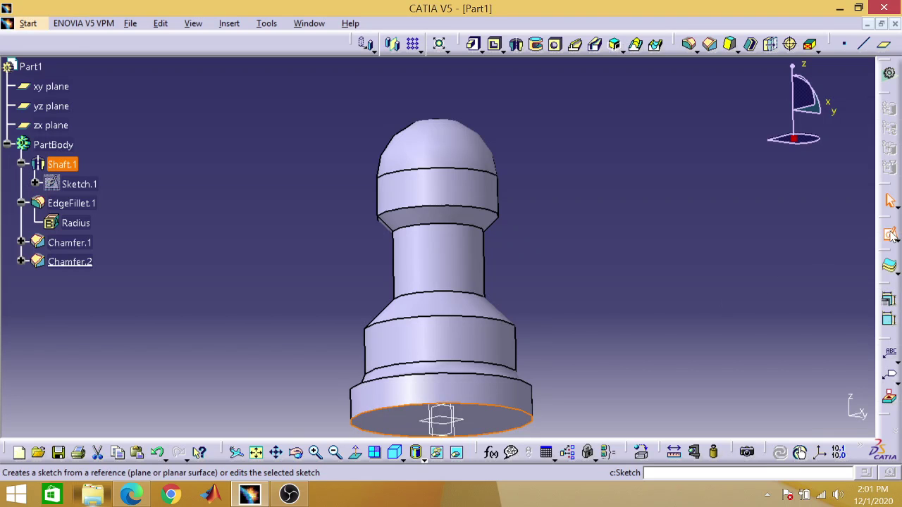
left_click(891, 235)
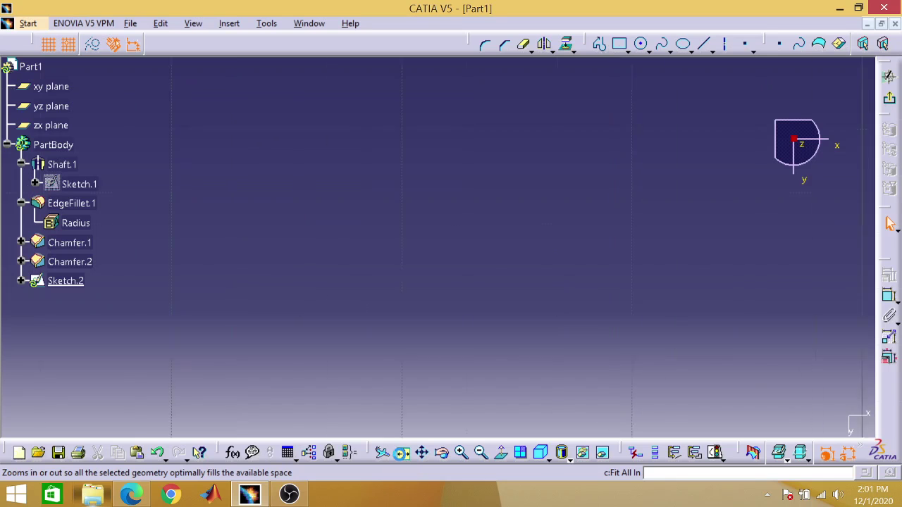
left_click(403, 453)
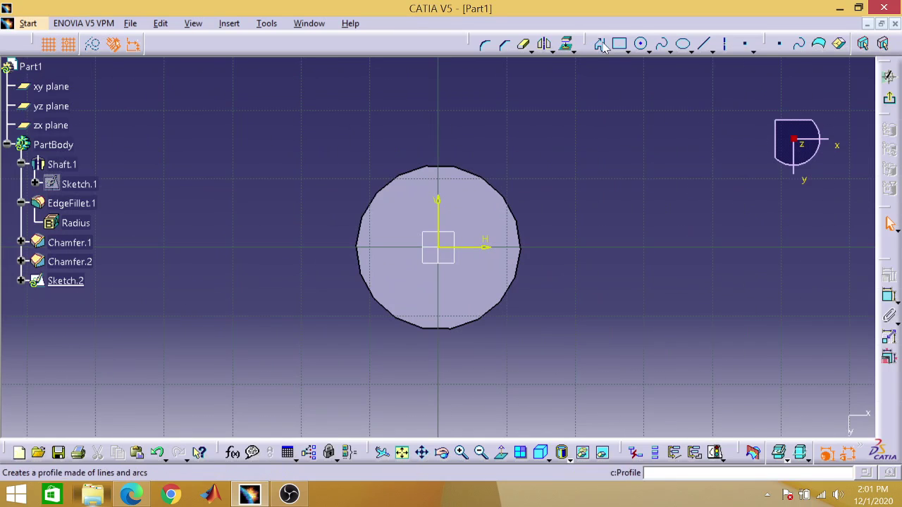
Sketch a circle centred on the origin of the base's underside and dimension its diameter to 10 mm
left_click(640, 43)
left_click(440, 236)
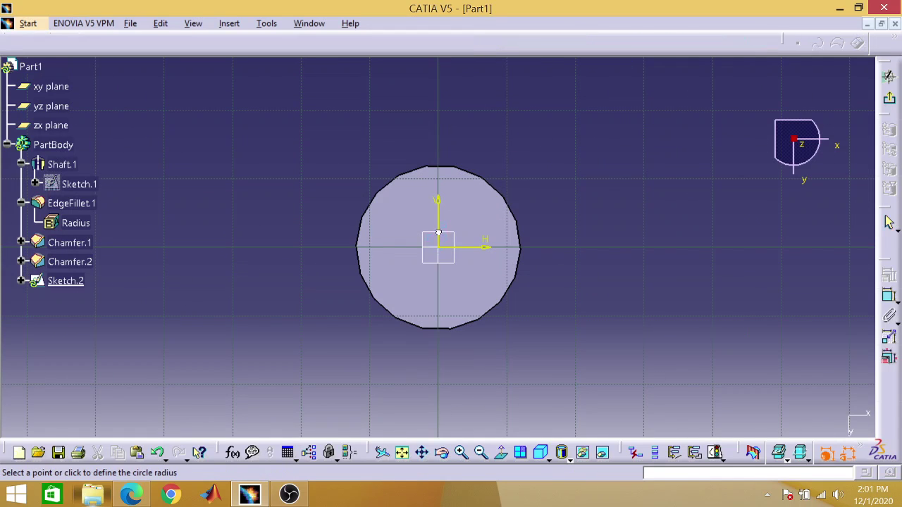
left_click(457, 204)
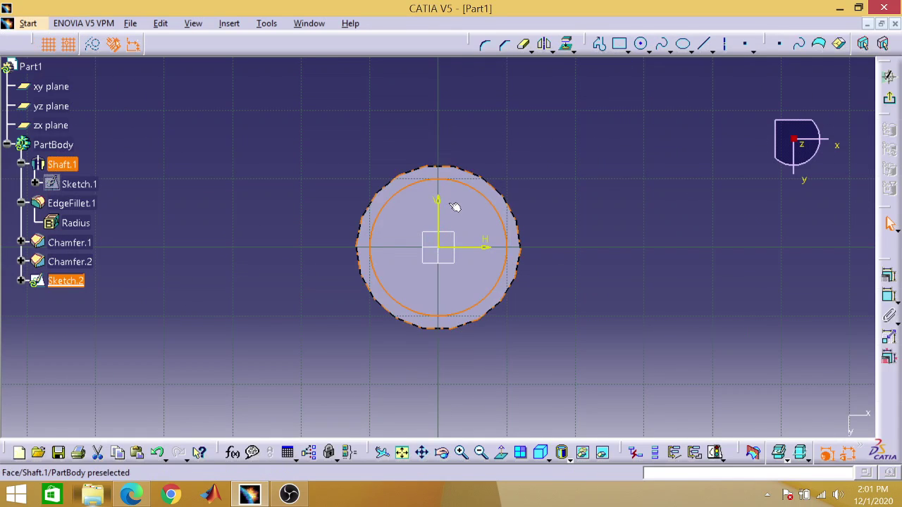
left_click(889, 296)
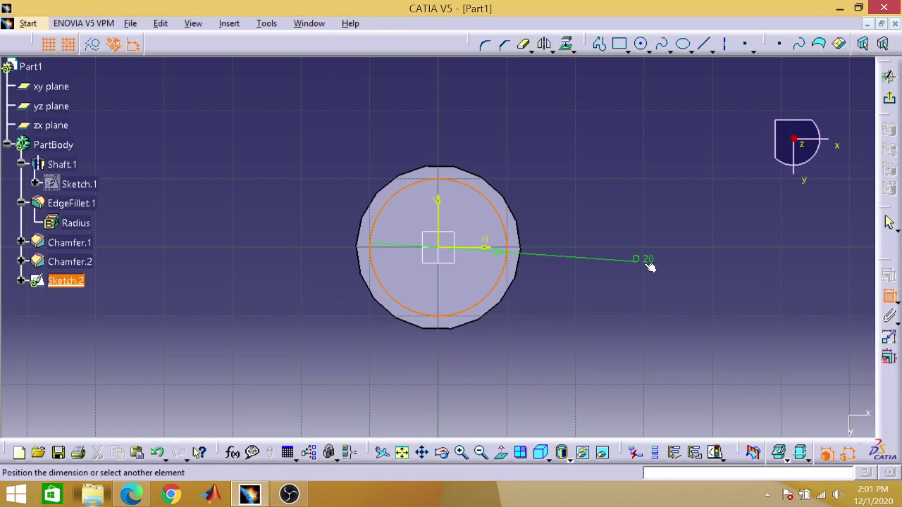
left_click(648, 264)
double_click(647, 265)
key("BackSpace")
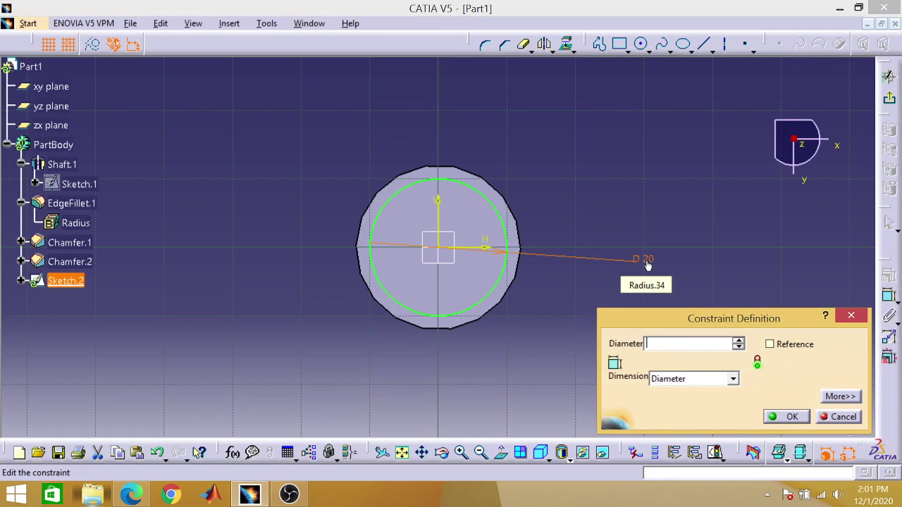
type("10")
key("Return")
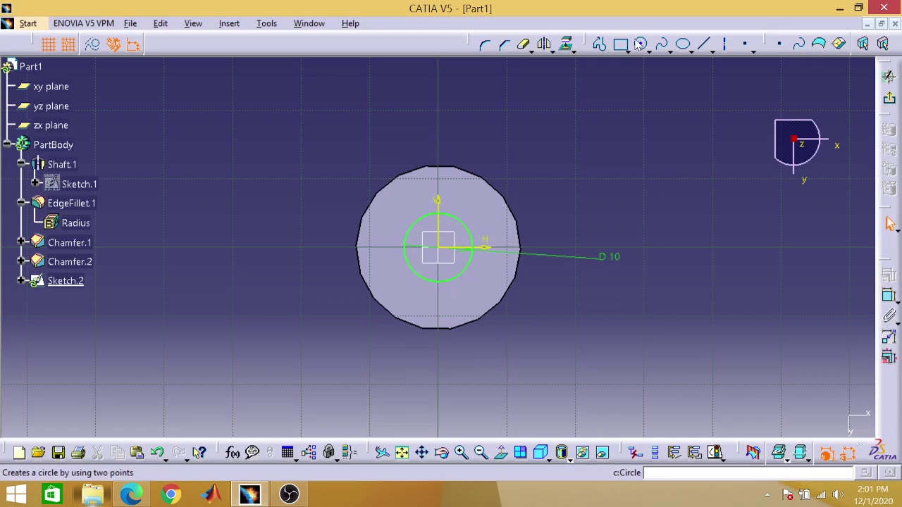
Draw a vertical line across the circle through its centre, trim away the half on the negative H side, and exit the sketch
left_click(703, 44)
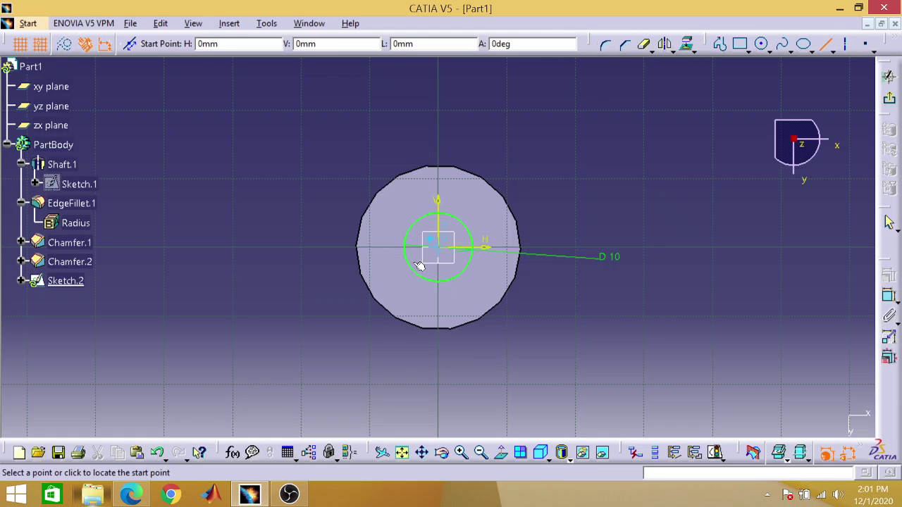
left_click(446, 285)
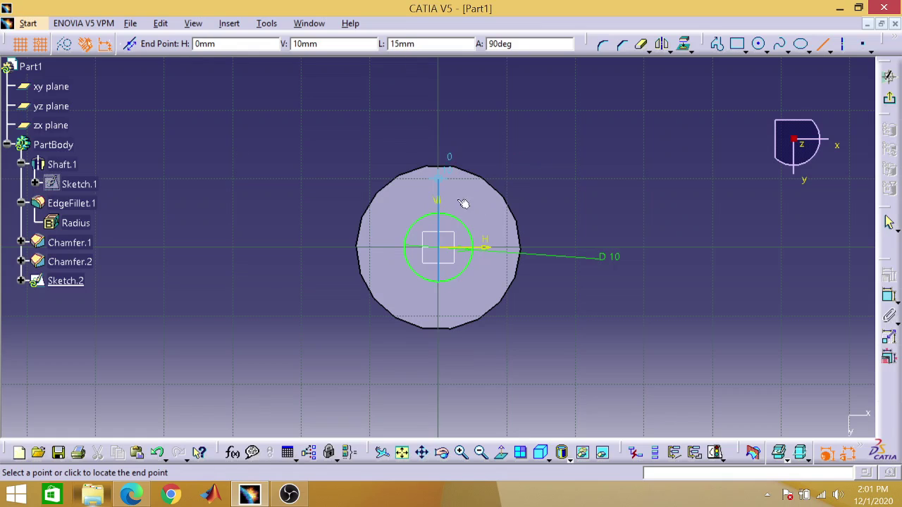
left_click(445, 215)
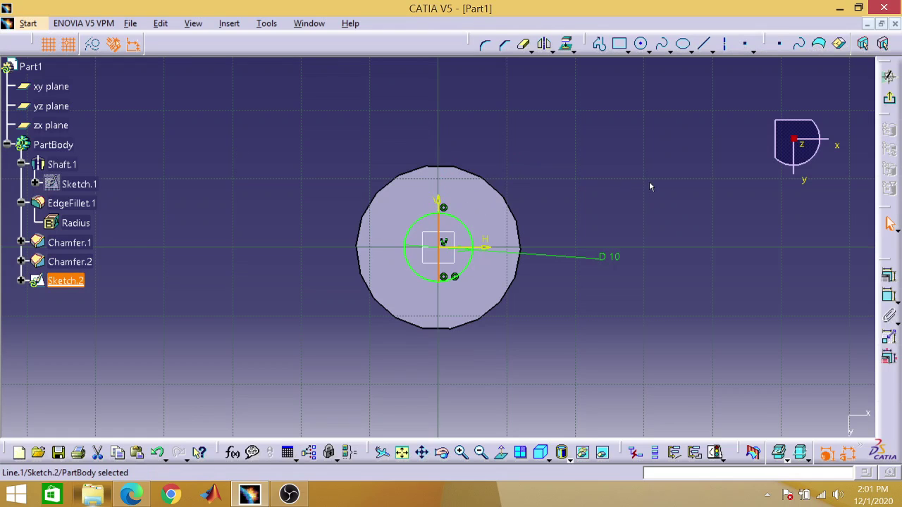
left_click(523, 44)
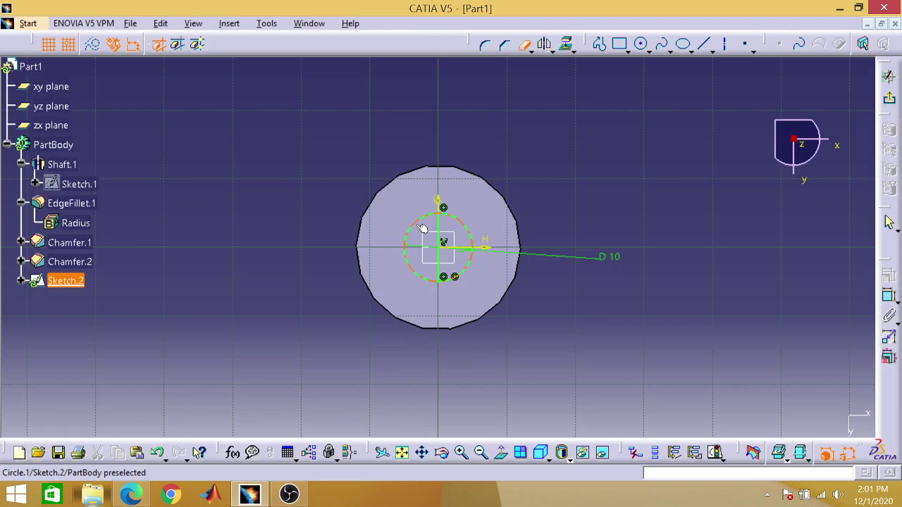
left_click(419, 226)
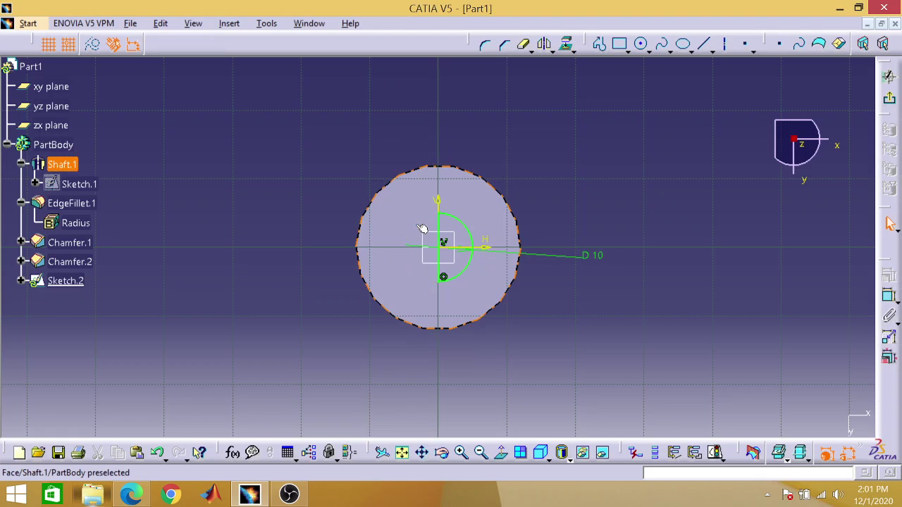
left_click(890, 101)
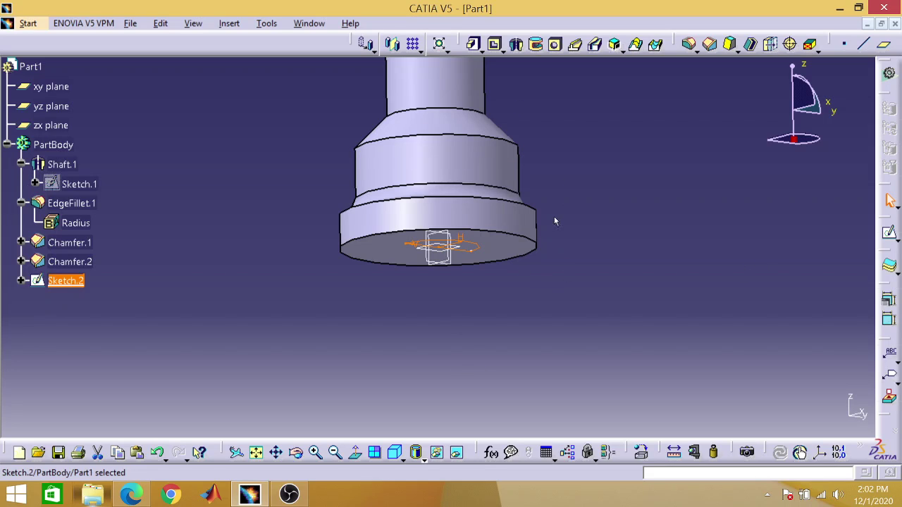
Try to cut the semicircular sketch into the base as a pocket 20 mm deep
left_click(495, 45)
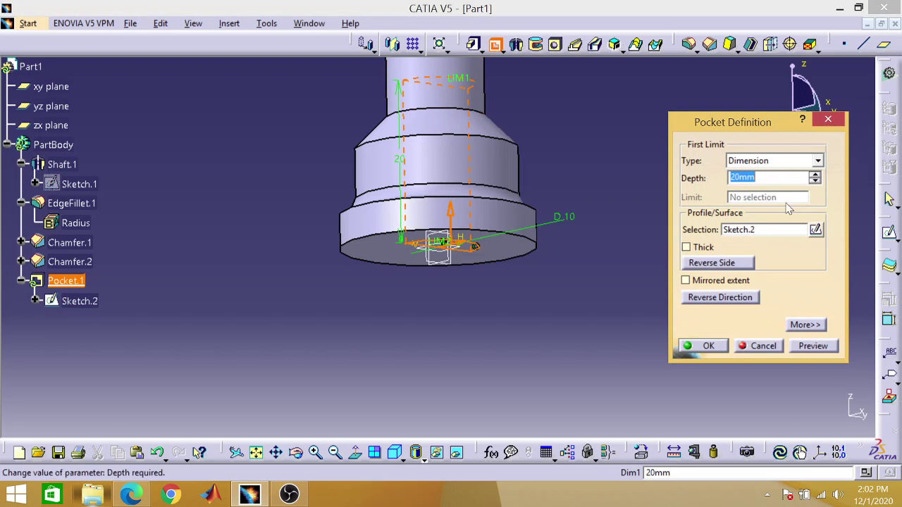
left_click(705, 353)
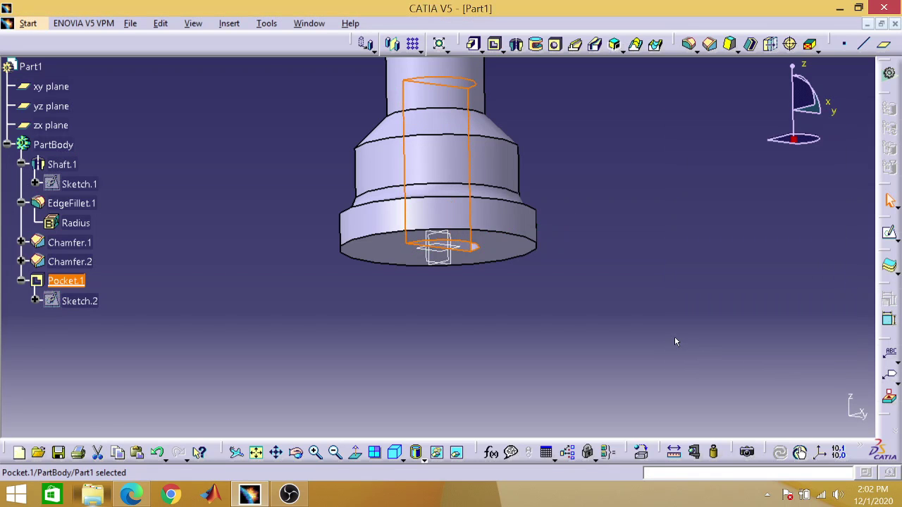
left_click(296, 451)
left_click_drag(446, 318, 524, 162)
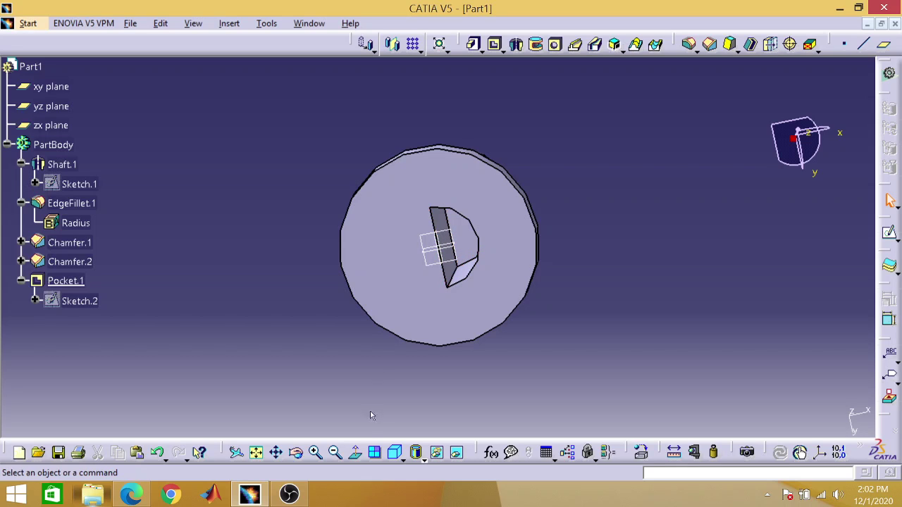
Inspect the pocketed underside from several angles, then undo the pocket
left_click(296, 451)
left_click_drag(268, 386, 508, 325)
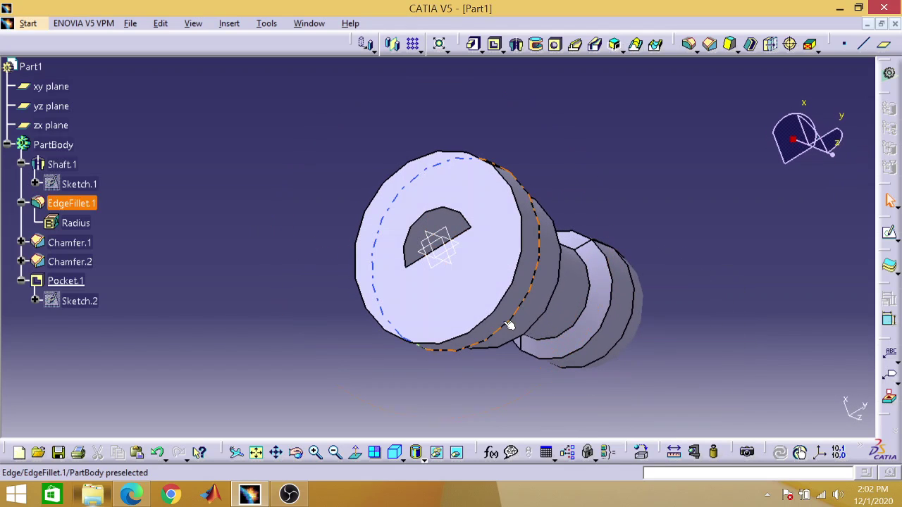
left_click(296, 452)
left_click_drag(305, 335, 473, 365)
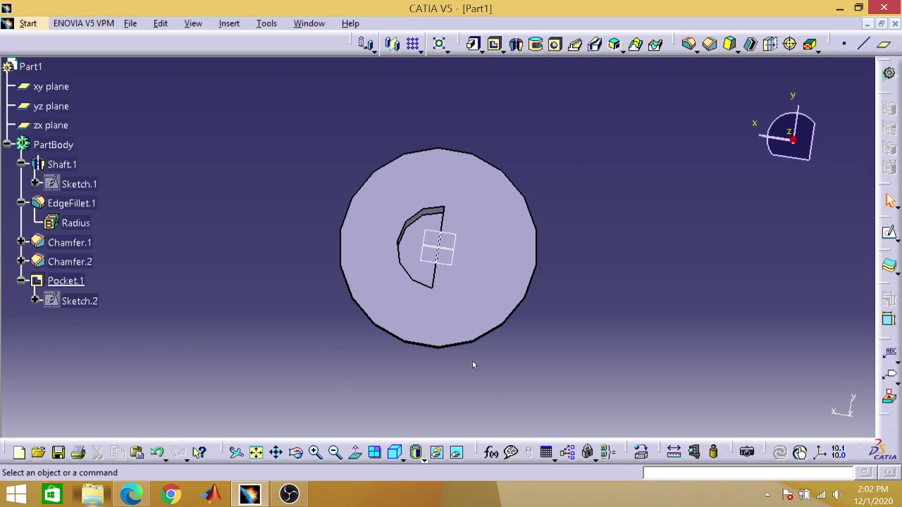
key("ctrl+z")
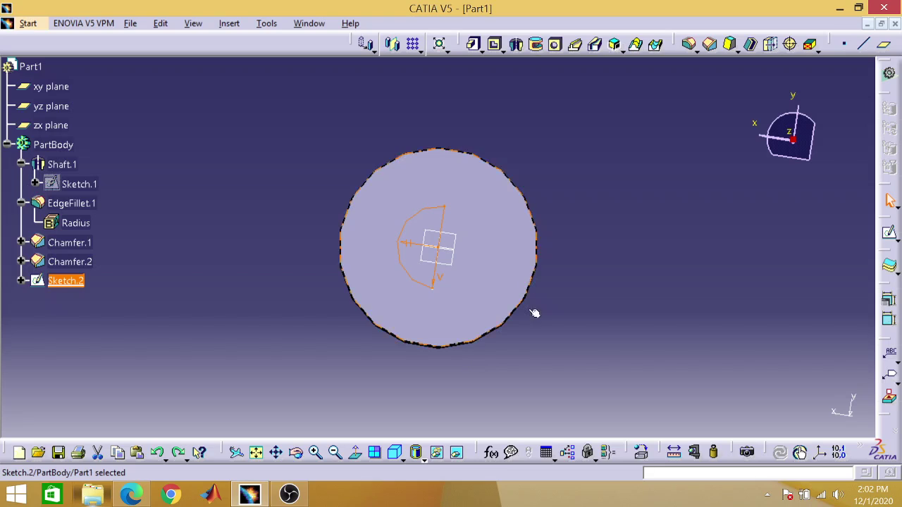
left_click(611, 171)
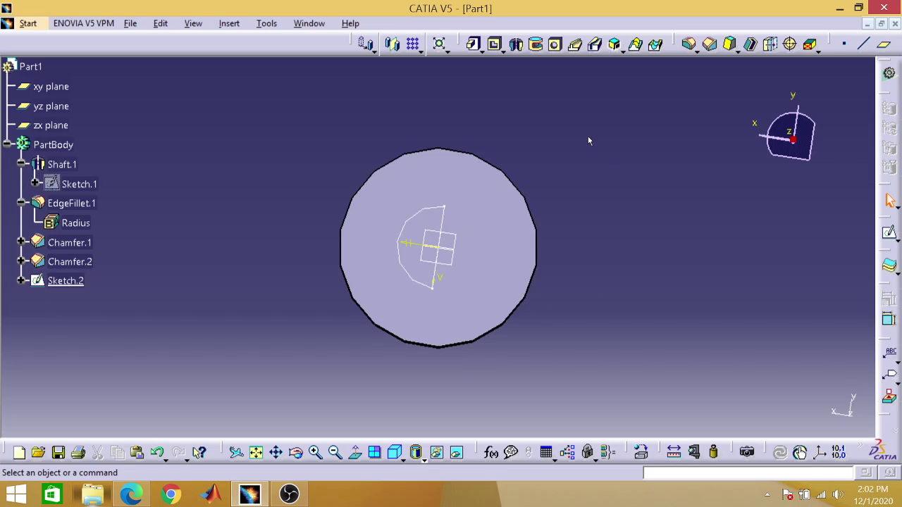
Cut a hemispherical recess into the base by grooving the semicircular sketch 360 degrees about its straight edge
left_click(536, 44)
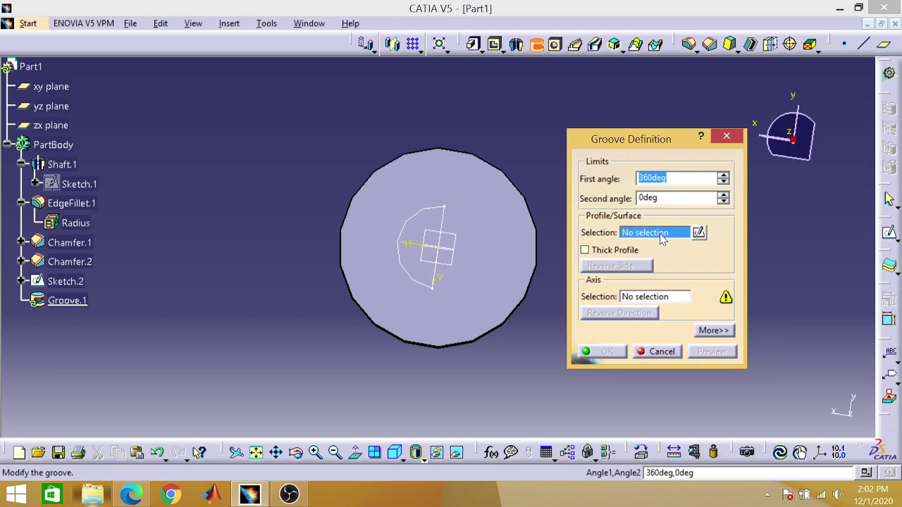
left_click(65, 281)
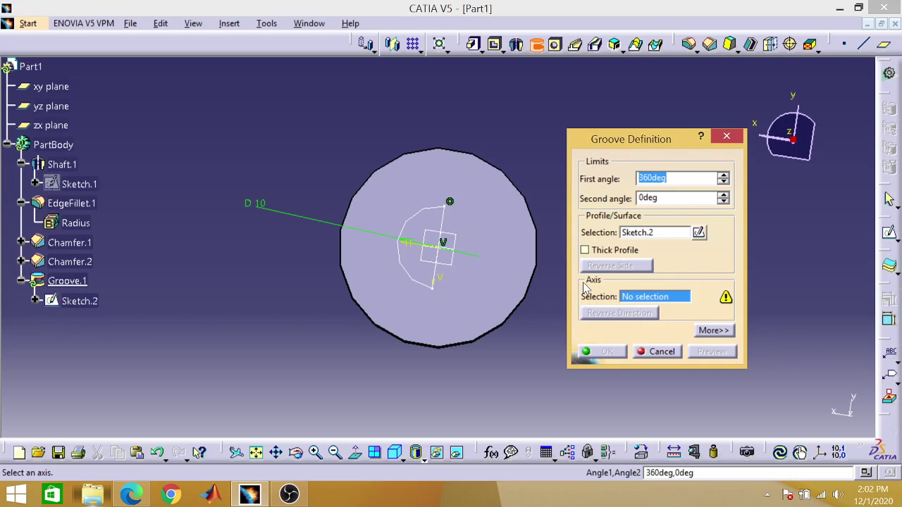
left_click(642, 296)
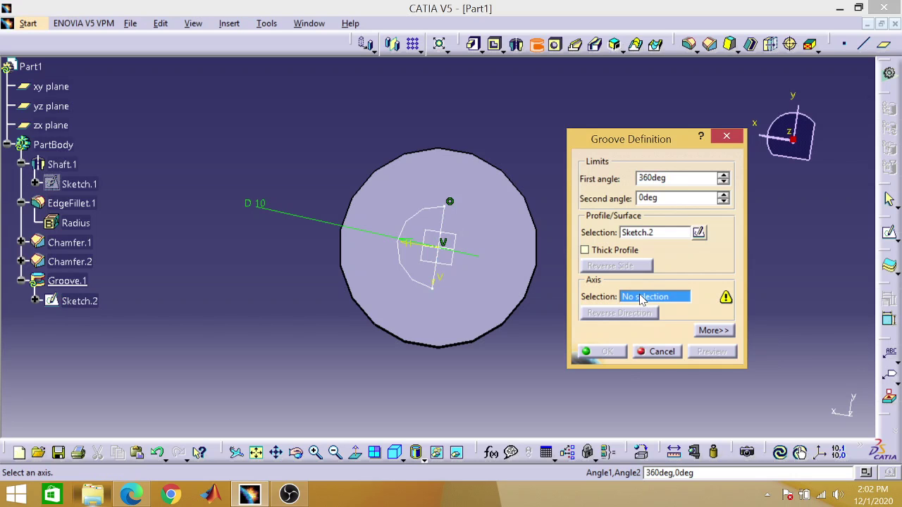
left_click(437, 280)
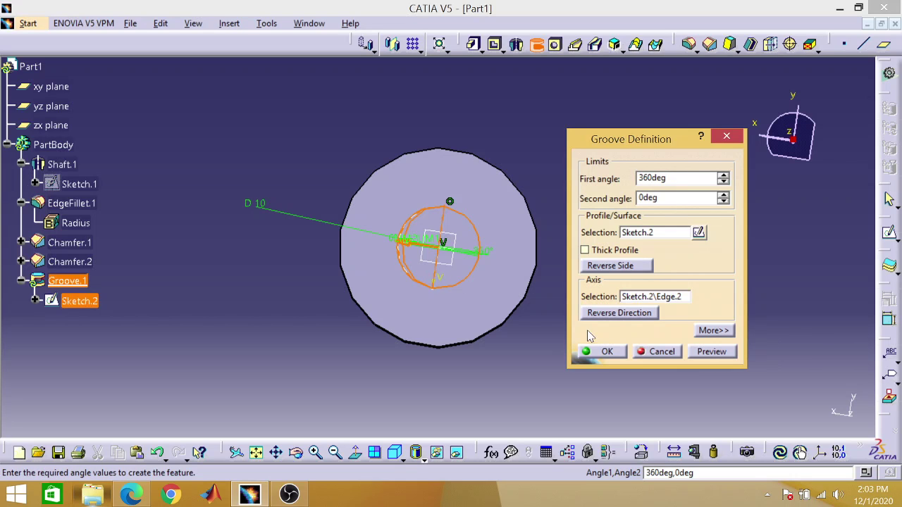
left_click(604, 357)
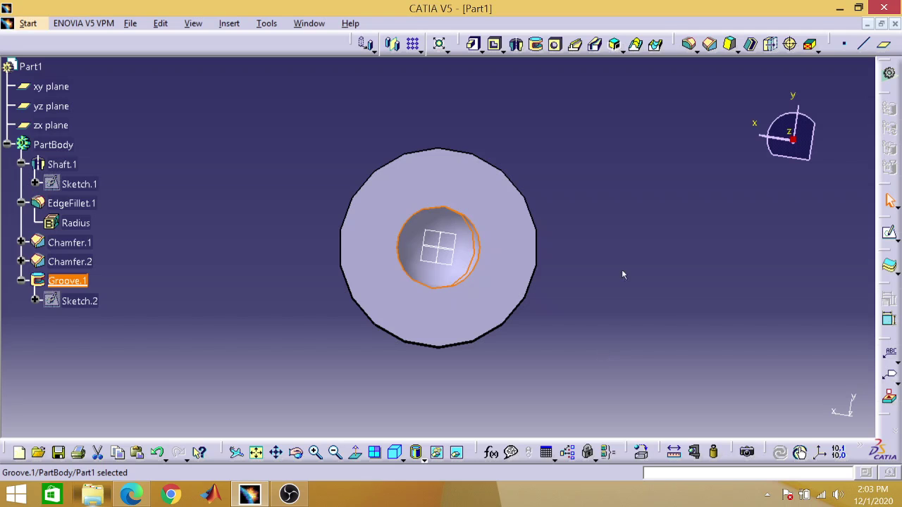
key("super+c")
key("Escape")
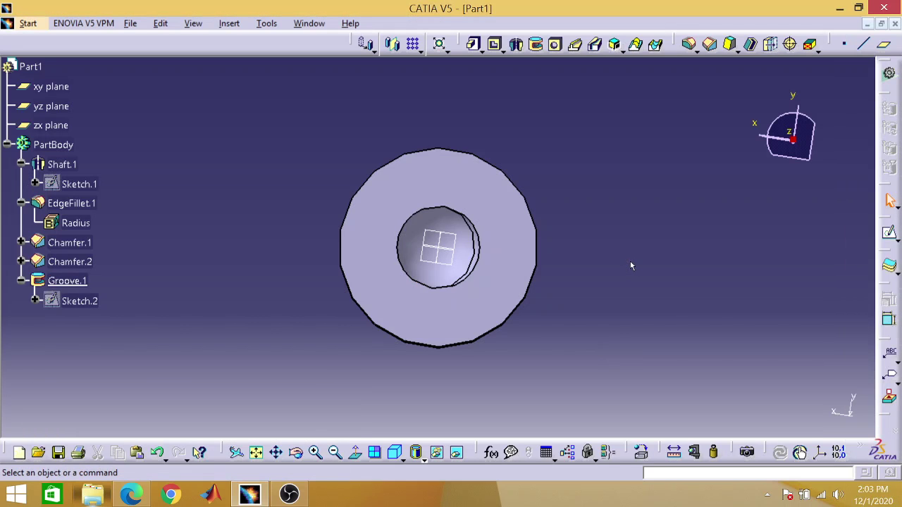
Examine the grooved model from the underside round to the side, including the whole part upright
left_click(297, 451)
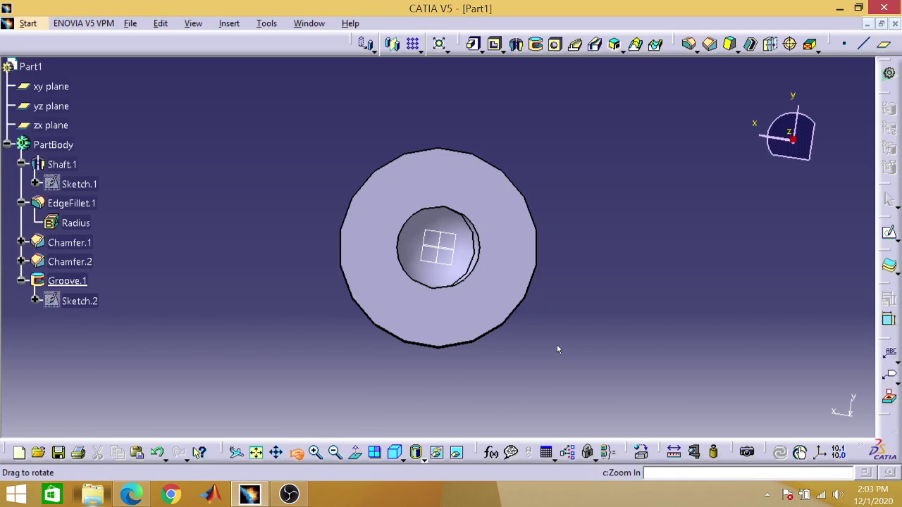
left_click_drag(558, 346, 538, 335)
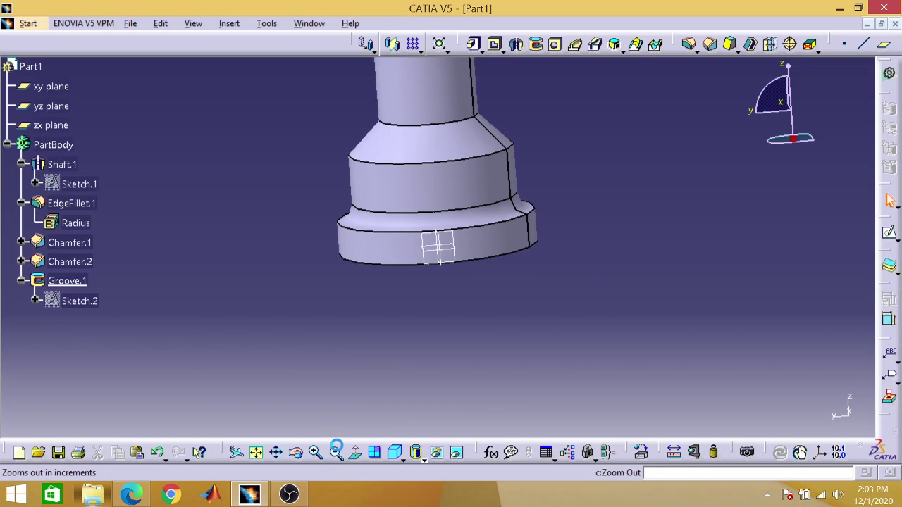
left_click(335, 452)
left_click(335, 451)
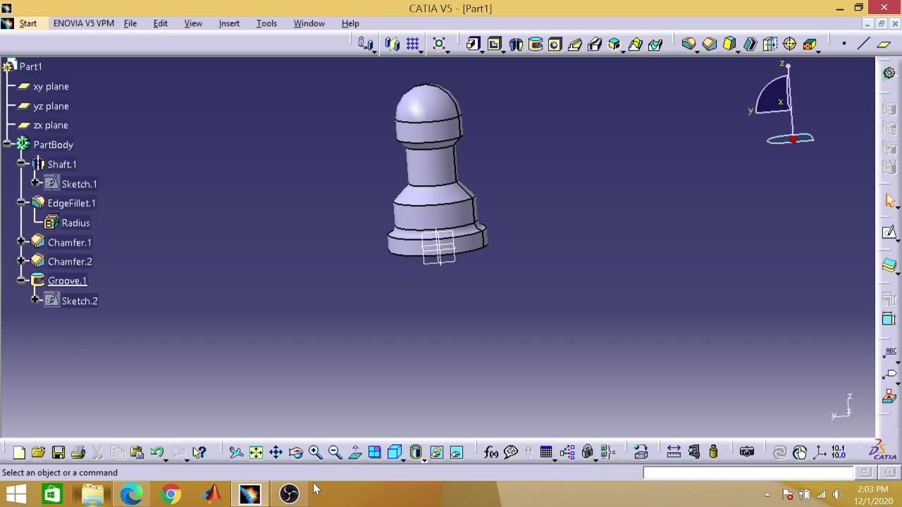
mouse_move(305, 502)
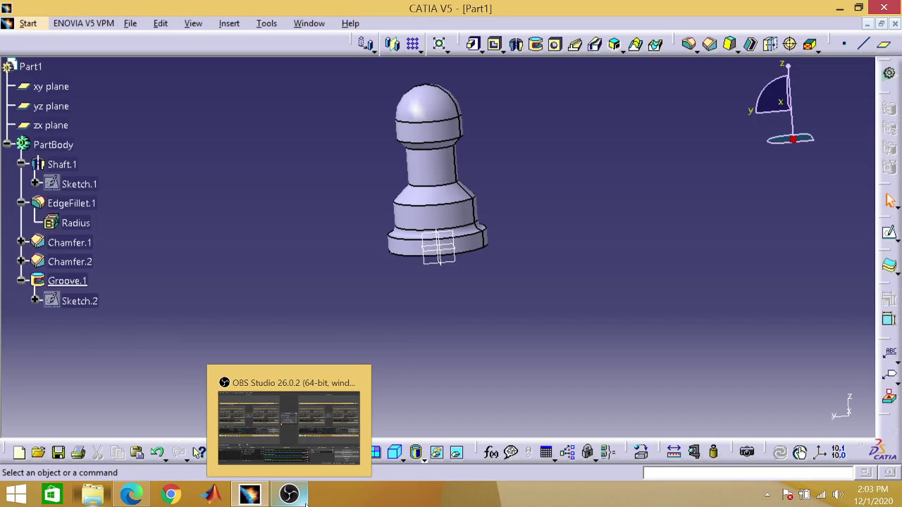
left_click(304, 501)
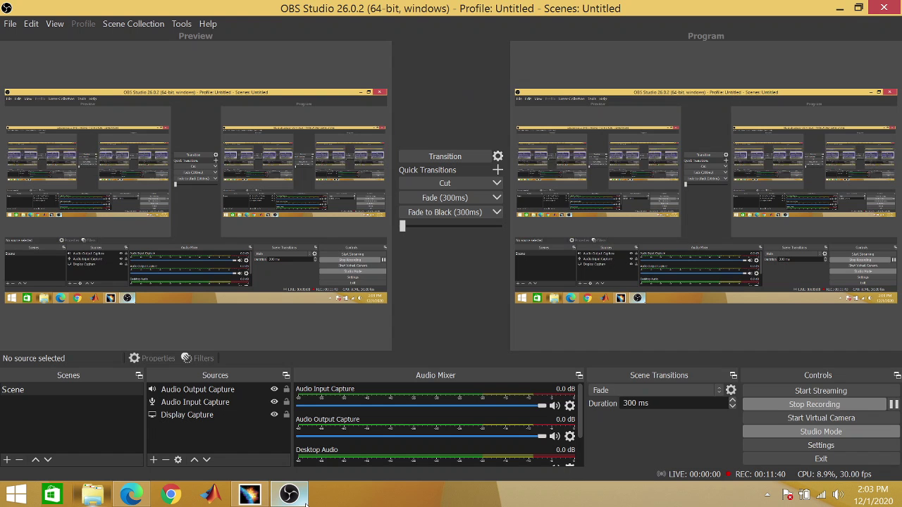